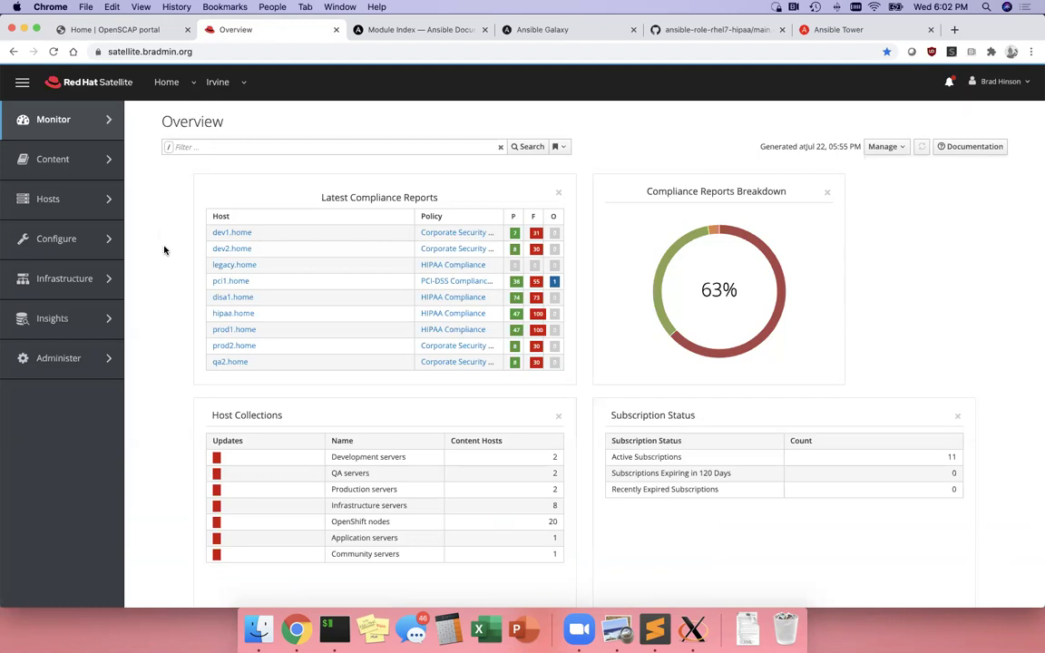
Enlarge the page to 125% and open the list of compliance policies for the hosts
mouse_move(776, 262)
mouse_move(91, 203)
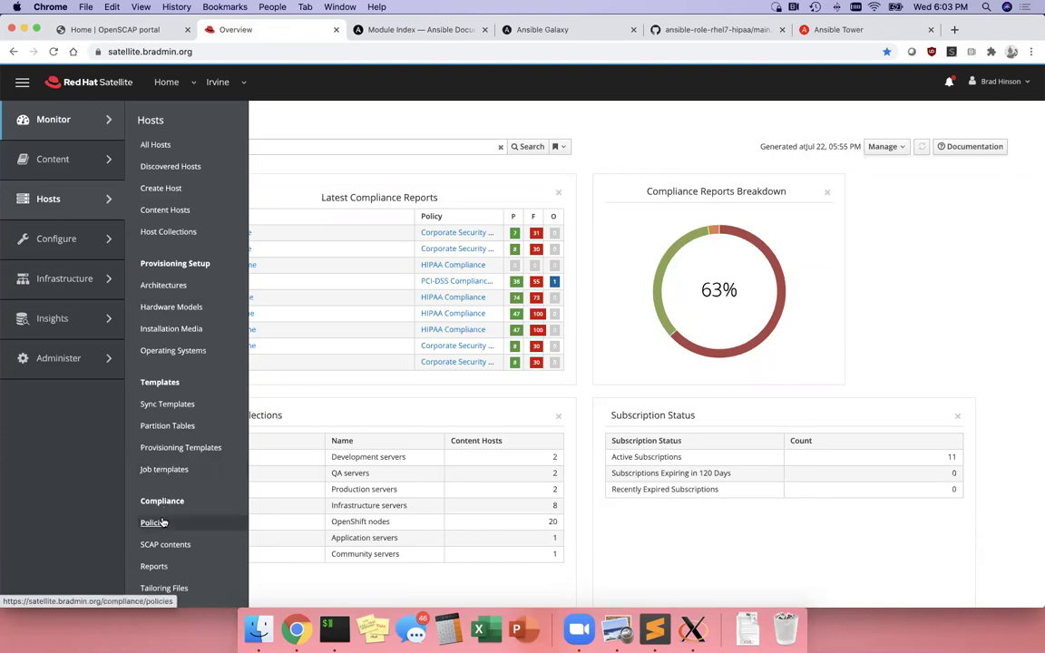
key(super+equal)
key(super+equal)
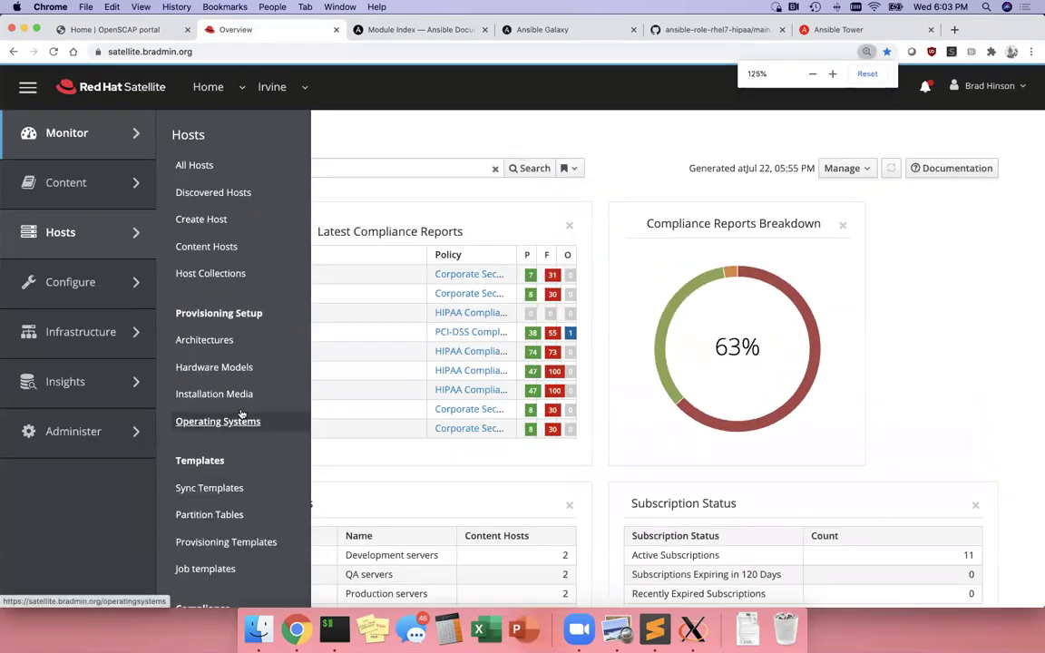
scroll(241, 414, down, 3)
click(193, 513)
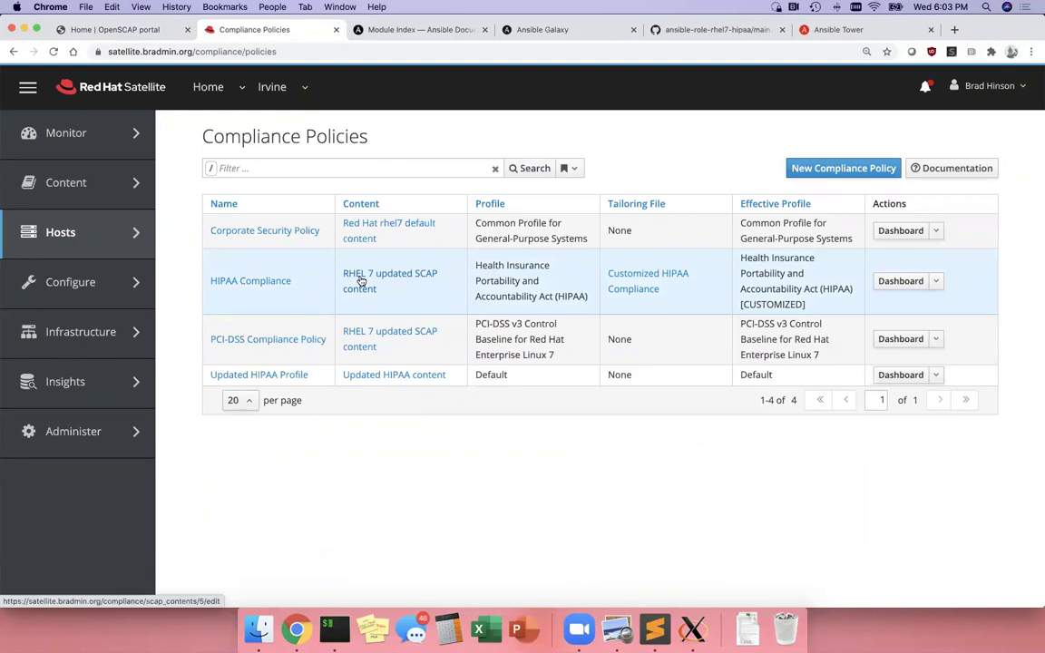
Open the compliance reports and filter them by "hipaa"
mouse_move(91, 232)
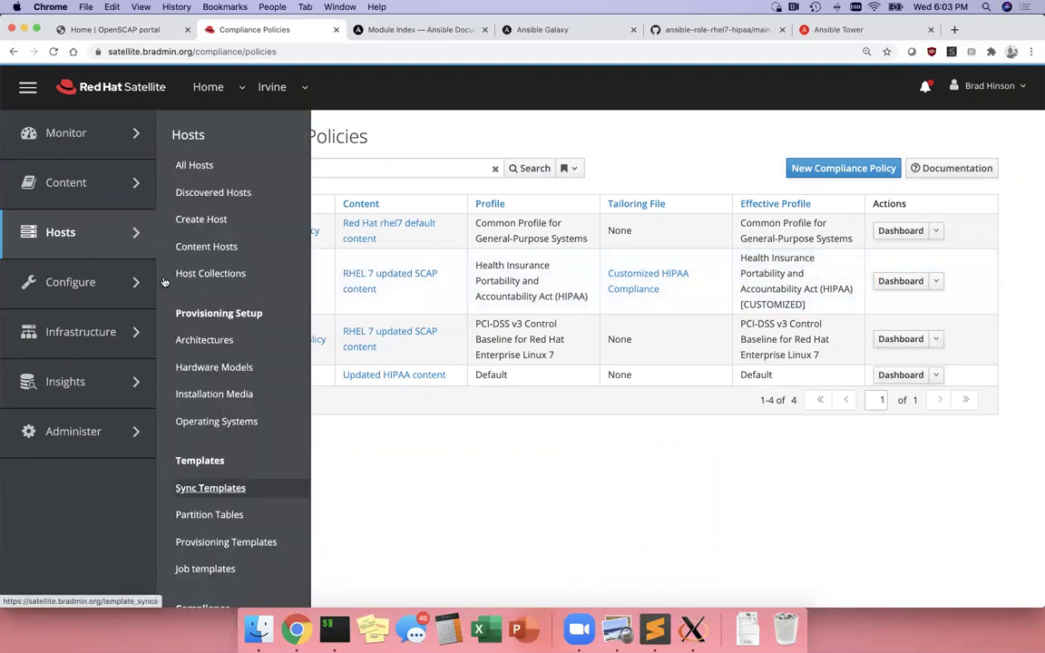
scroll(164, 283, down, 3)
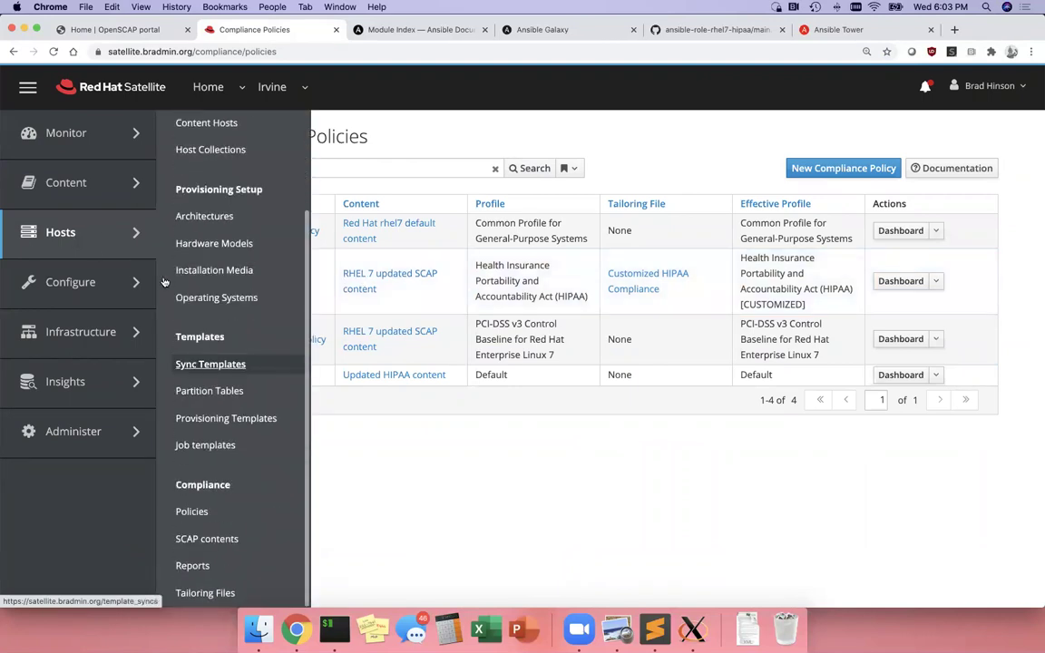
click(193, 566)
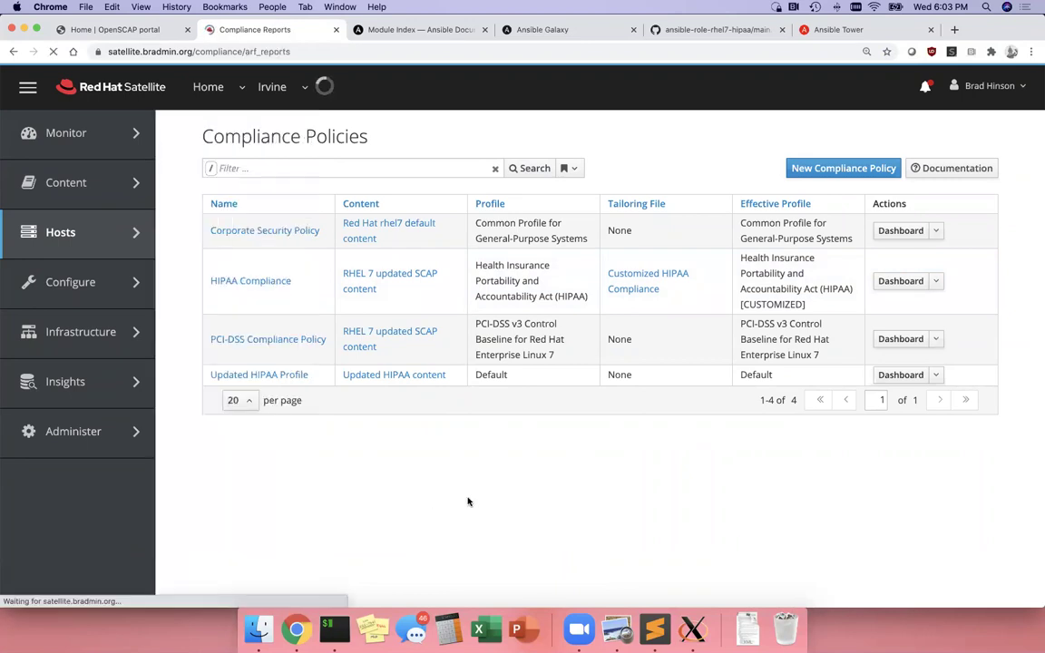
click(335, 168)
text(hipaa)
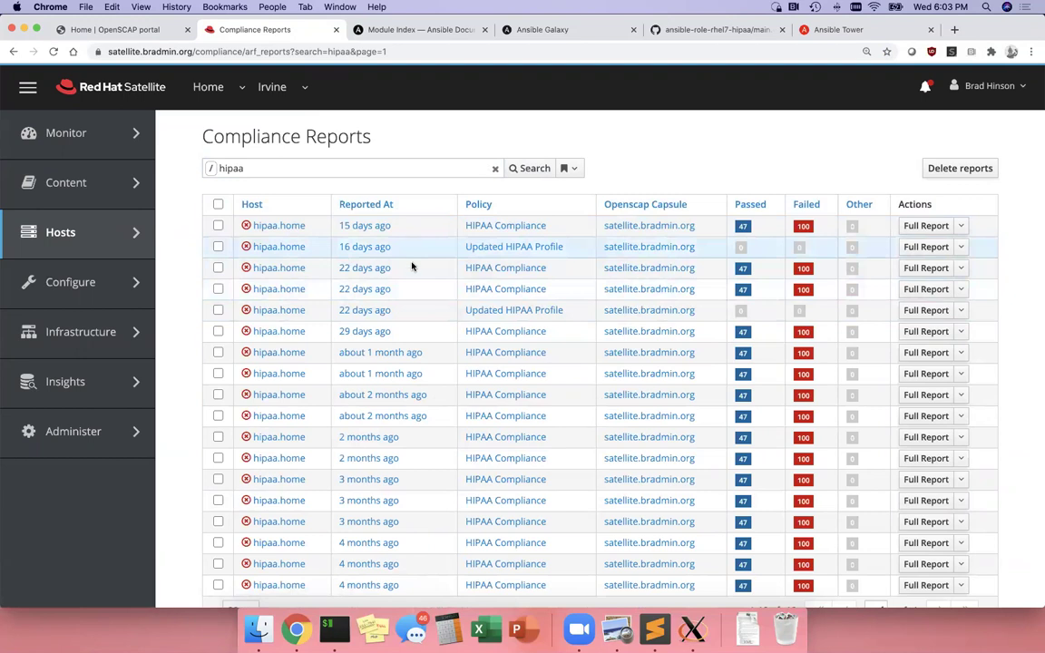
Open the most recent HIPAA Compliance report for hipaa.home and display its full OpenSCAP evaluation report
click(368, 228)
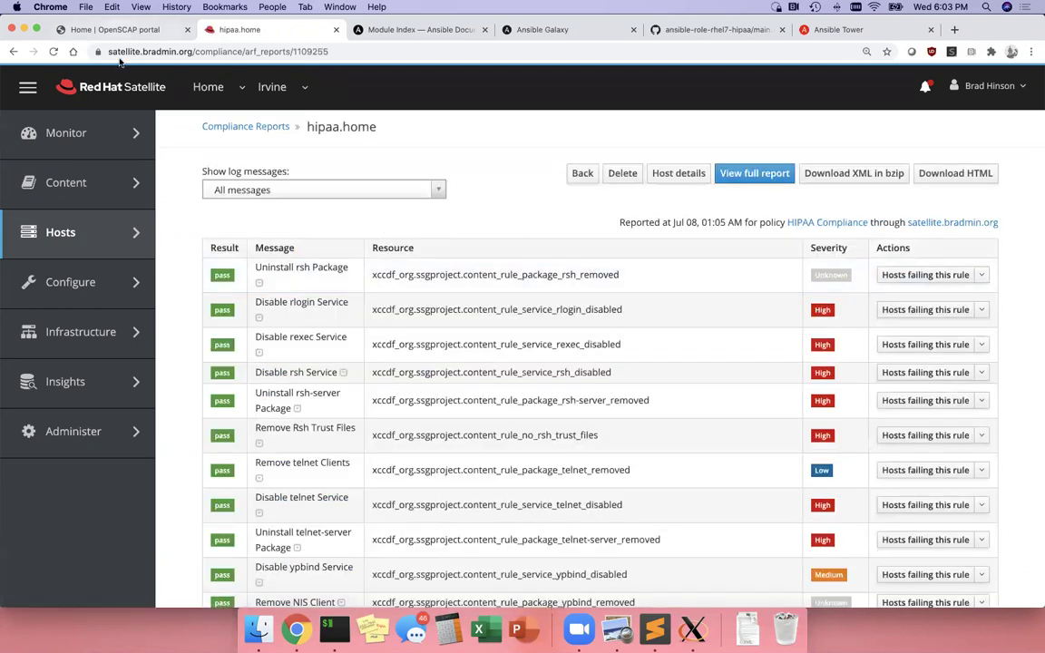
click(109, 29)
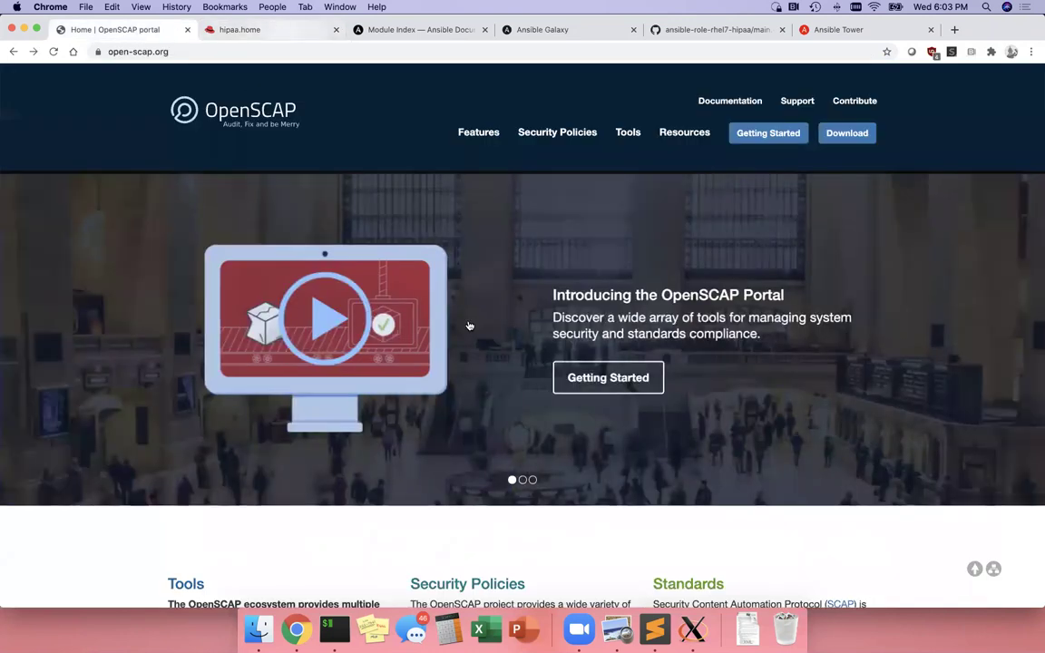
click(266, 31)
scroll(654, 310, down, 2)
scroll(654, 310, up, 2)
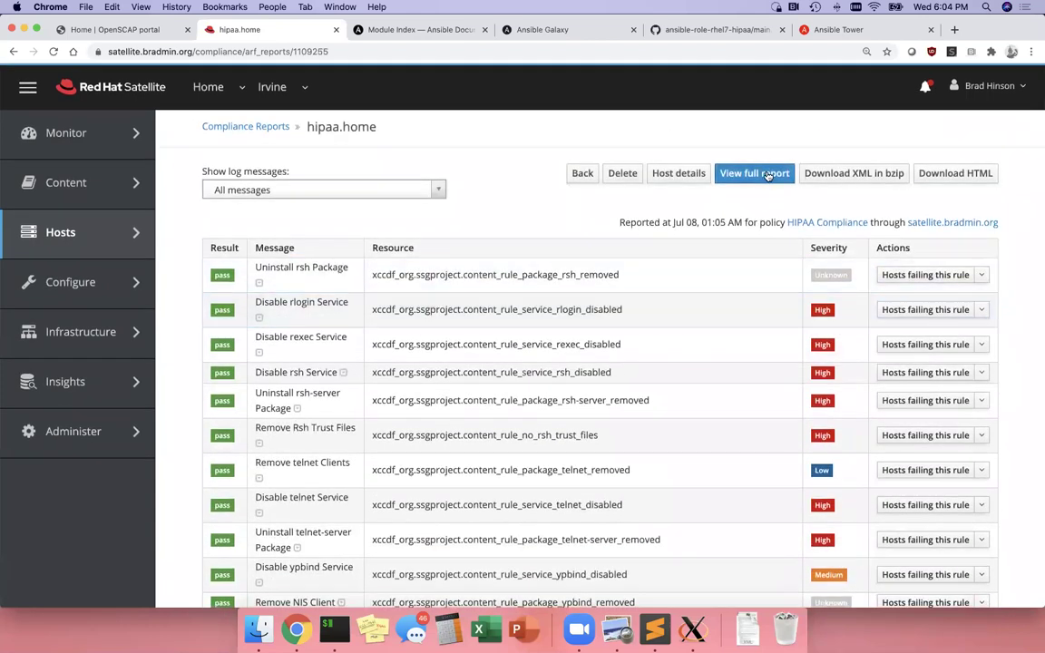
click(767, 174)
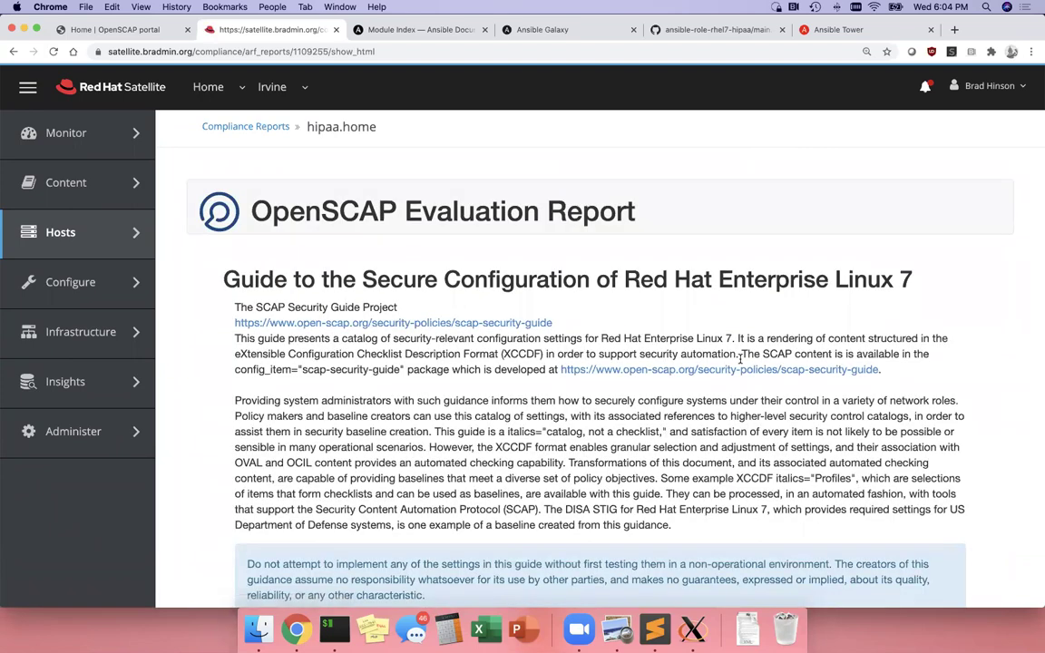
Examine the report's evaluation characteristics, compliance scoring and rule results as far as the SSH Server rules
scroll(740, 358, down, 7)
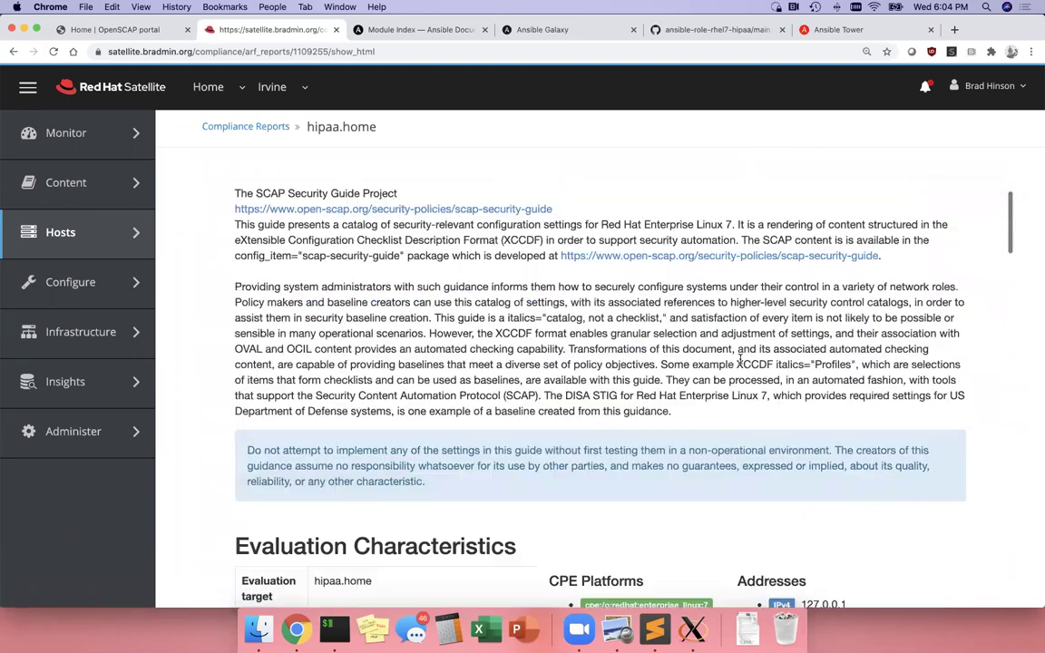
scroll(740, 359, down, 2)
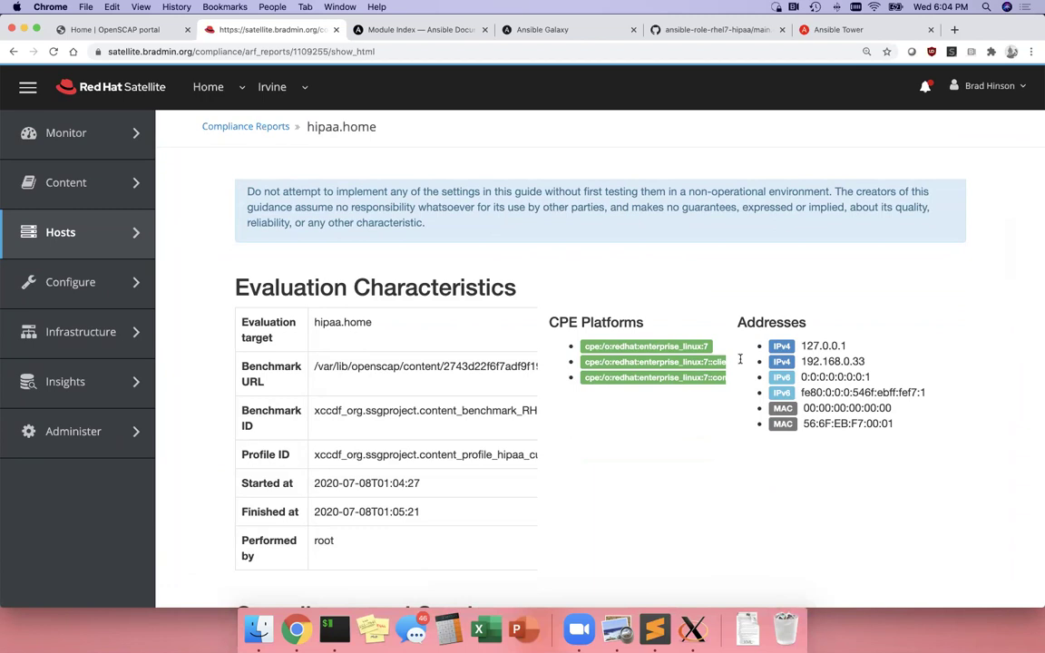
scroll(740, 358, down, 4)
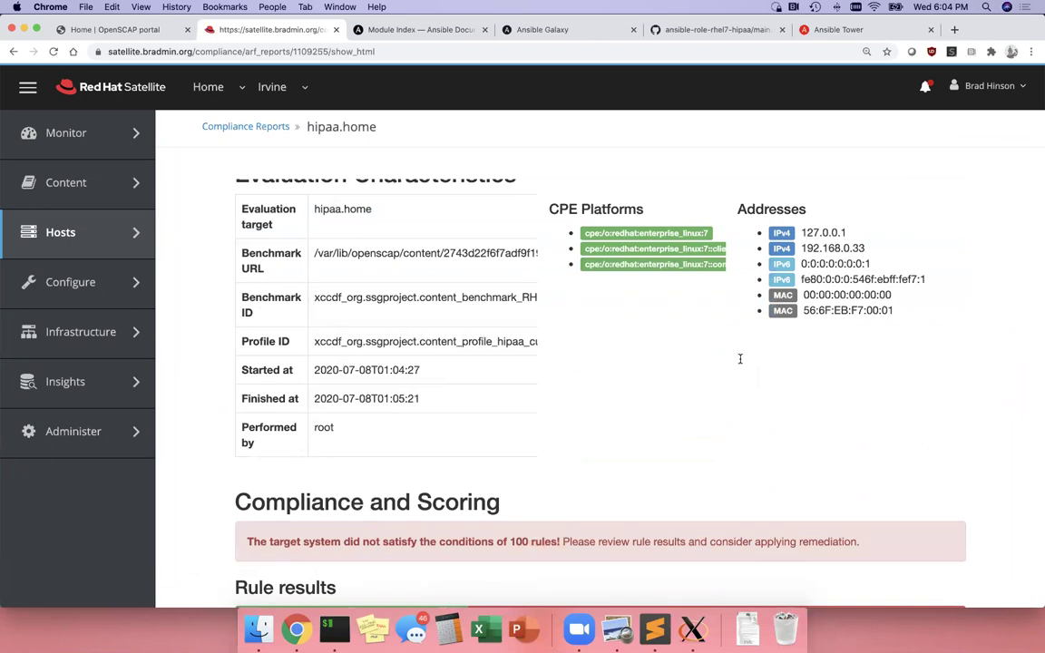
scroll(740, 358, down, 10)
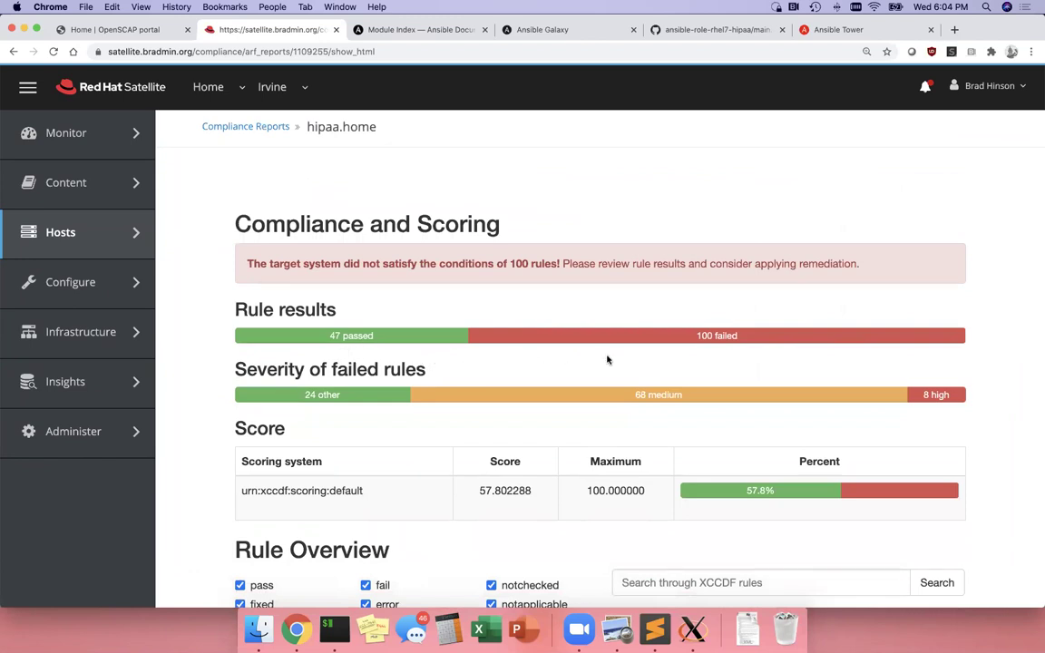
scroll(633, 438, down, 1)
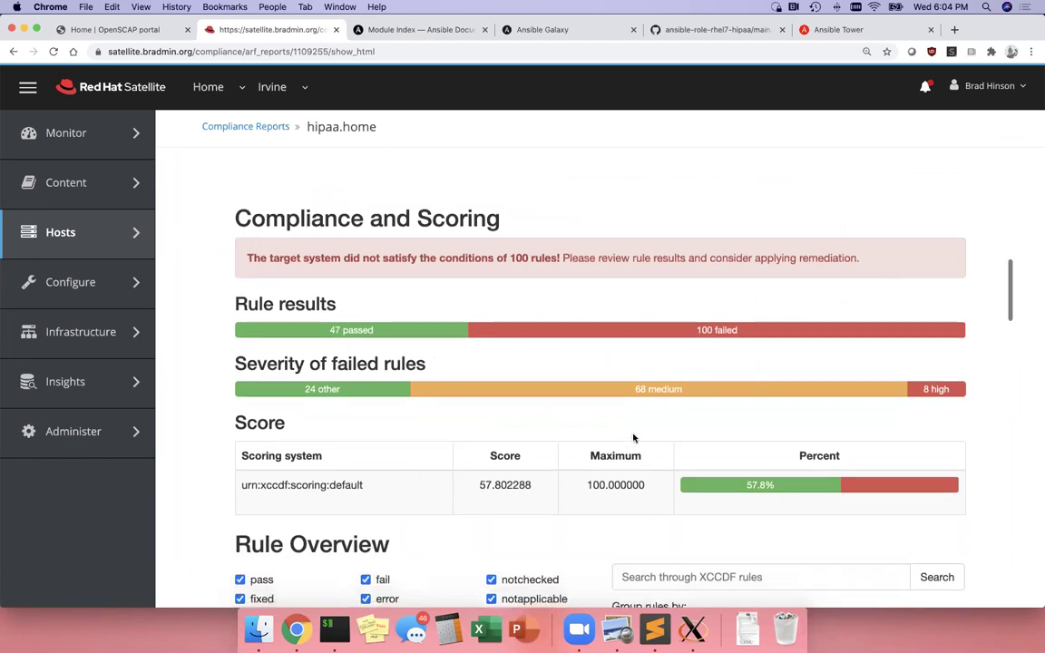
scroll(633, 438, down, 15)
scroll(633, 438, down, 5)
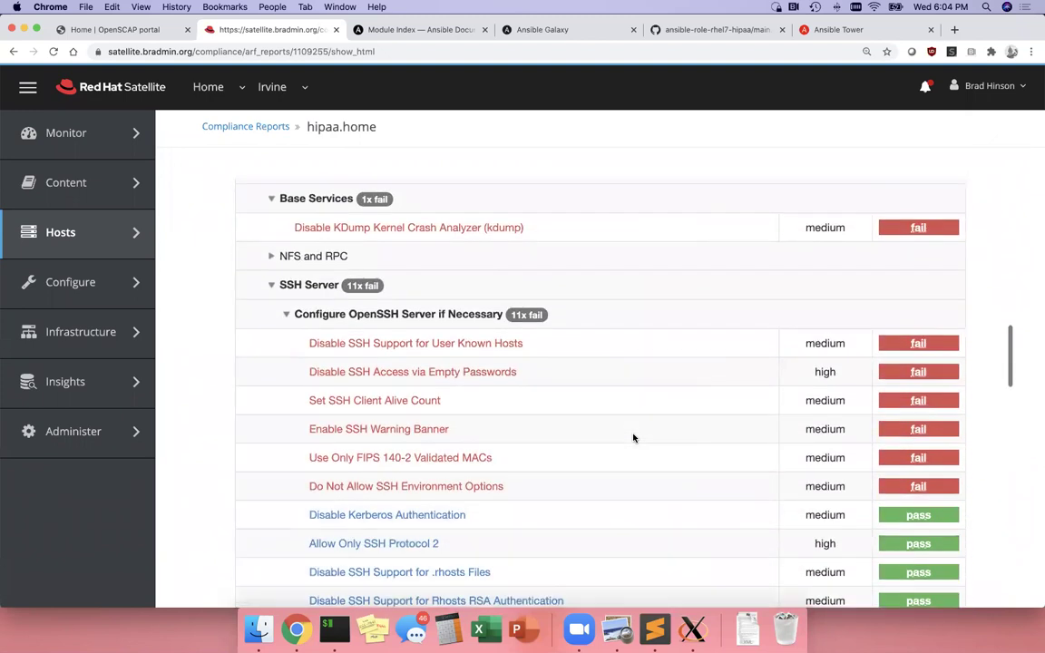
scroll(633, 438, down, 2)
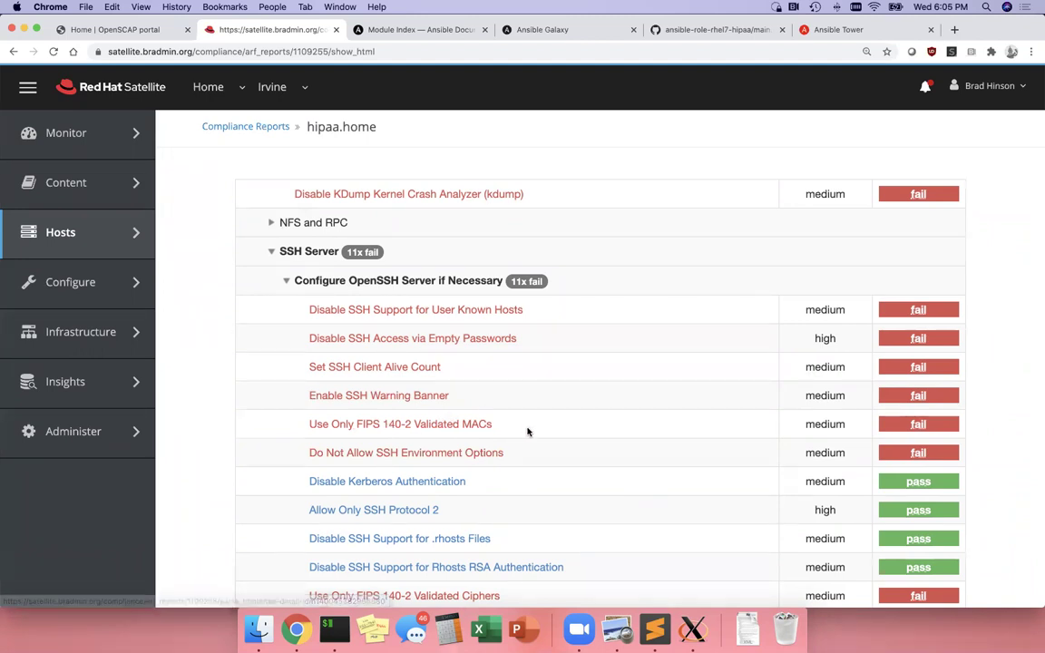
scroll(527, 431, down, 1)
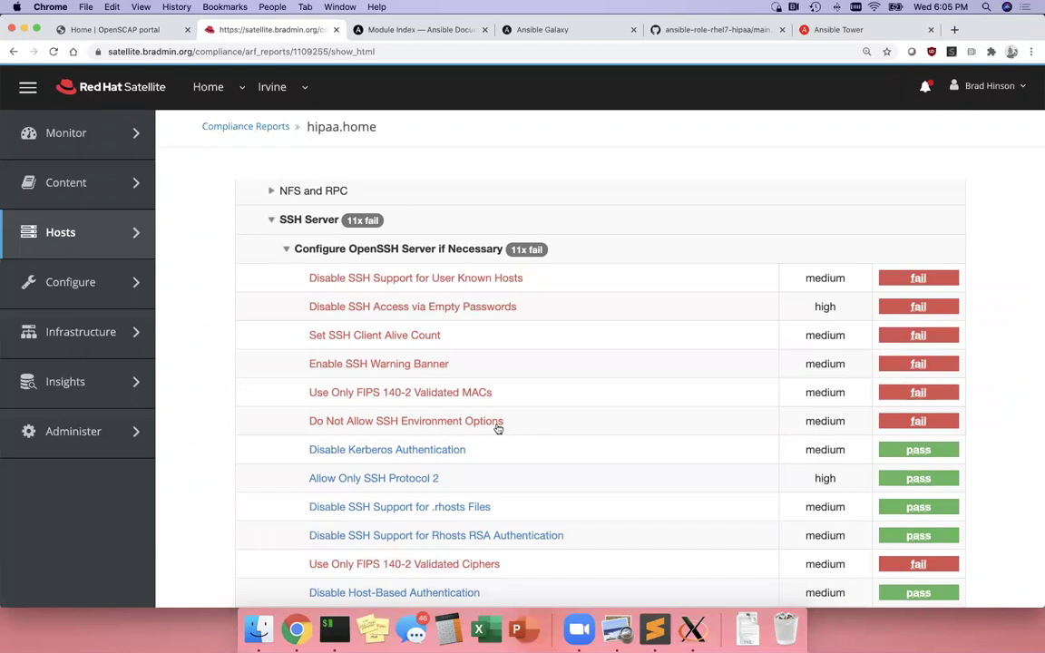
scroll(527, 420, down, 1)
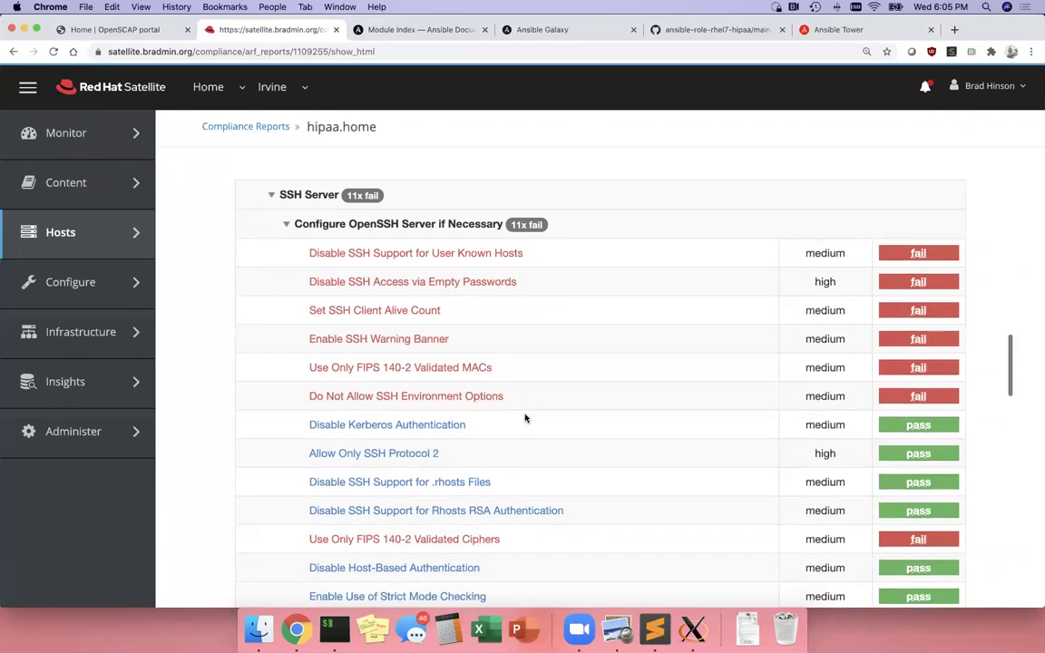
Open the failed rule "Use Only FIPS 140-2 Validated Ciphers" and review its description, rationale and OVAL details
click(399, 540)
scroll(502, 459, down, 5)
scroll(618, 376, down, 1)
scroll(617, 375, up, 3)
scroll(618, 378, down, 5)
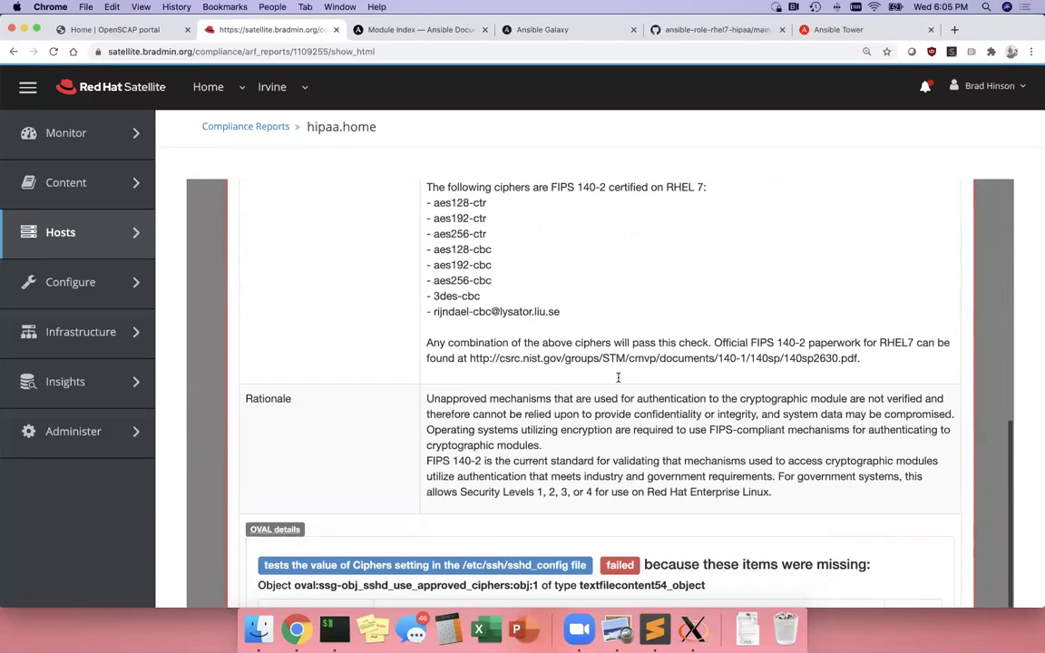
scroll(618, 377, down, 2)
scroll(618, 379, down, 5)
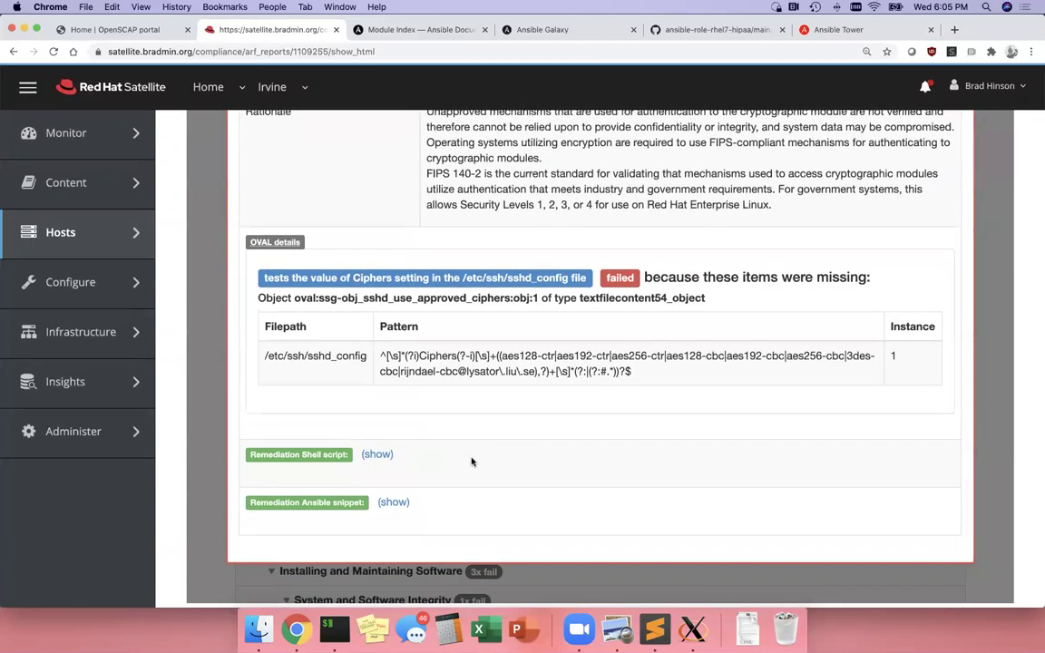
Show the rule's remediation Ansible snippet and read through its task and tags
click(395, 501)
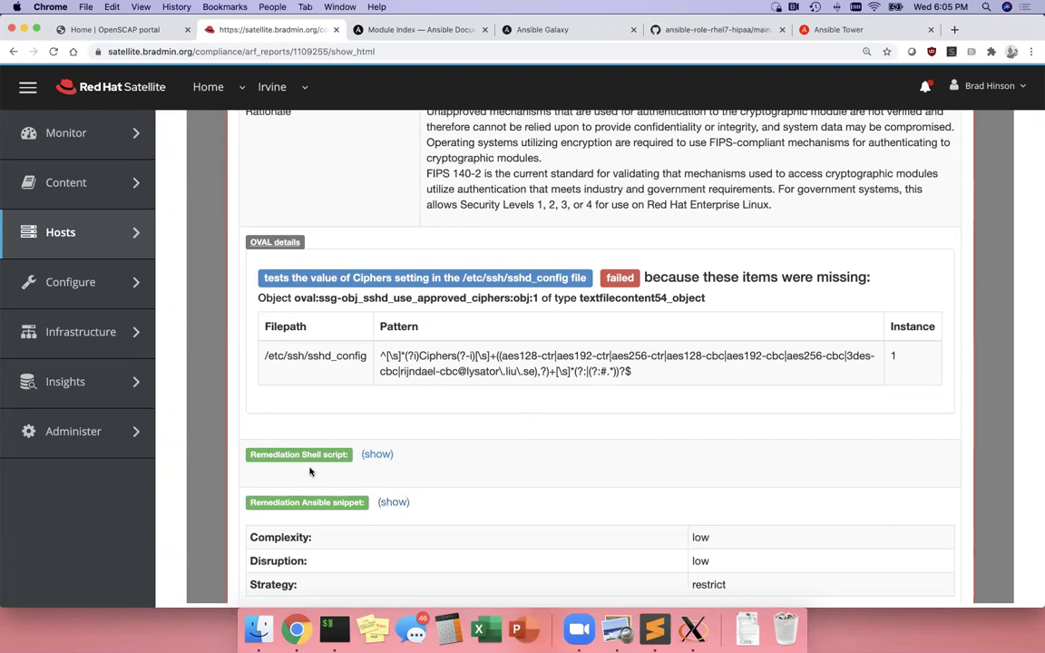
scroll(575, 513, down, 4)
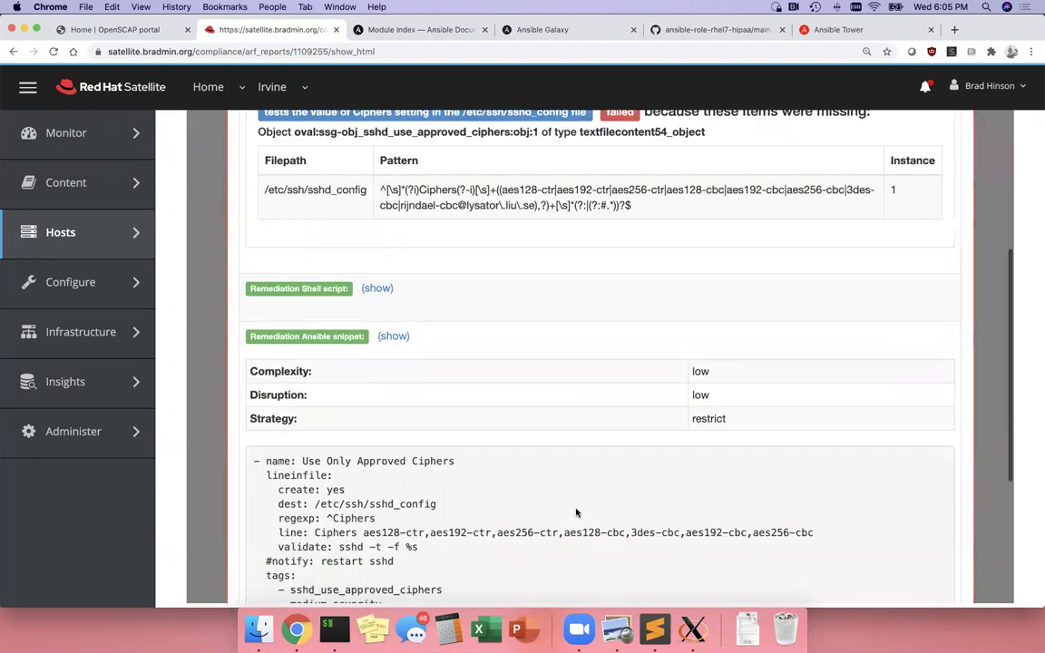
scroll(575, 512, down, 4)
scroll(572, 517, down, 2)
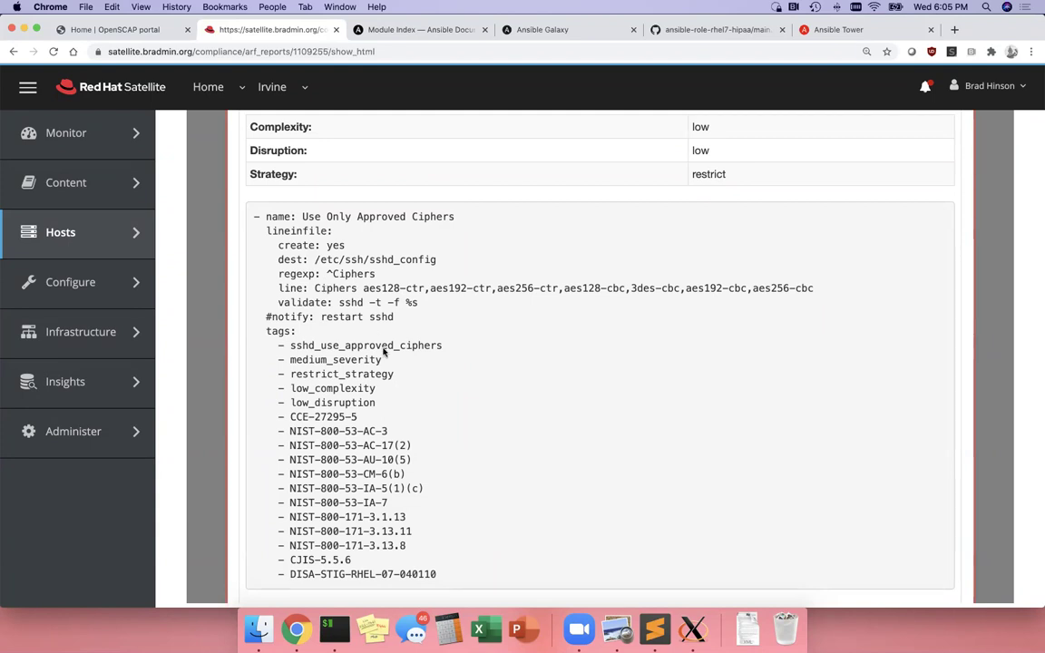
scroll(383, 352, down, 2)
scroll(383, 352, up, 4)
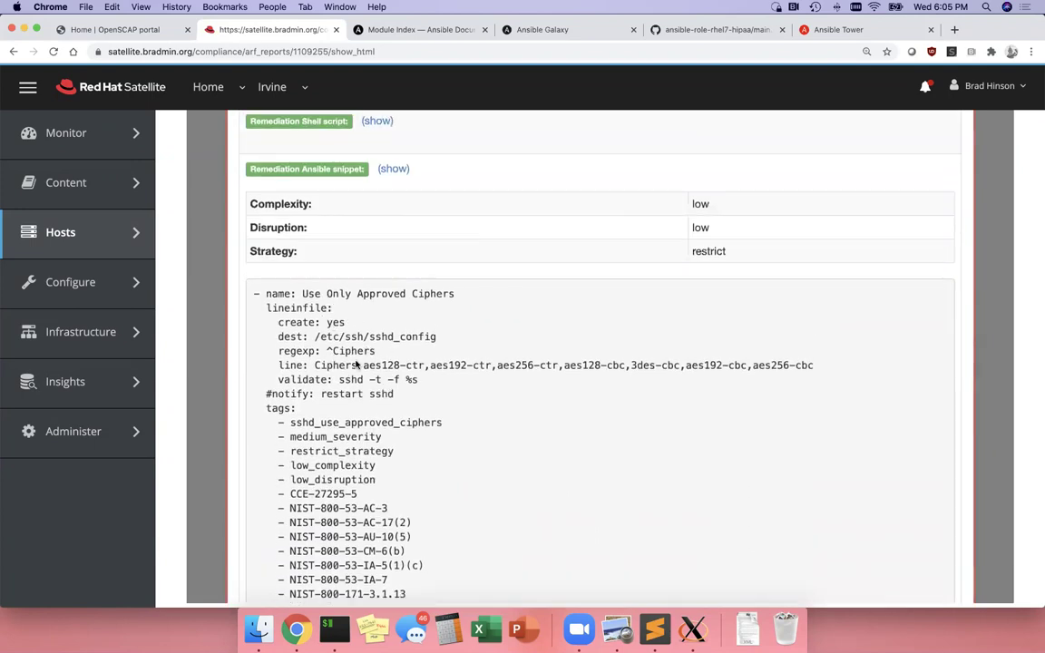
Expand the rule's remediation shell script, look through it, and collapse it again
scroll(344, 371, up, 3)
click(376, 252)
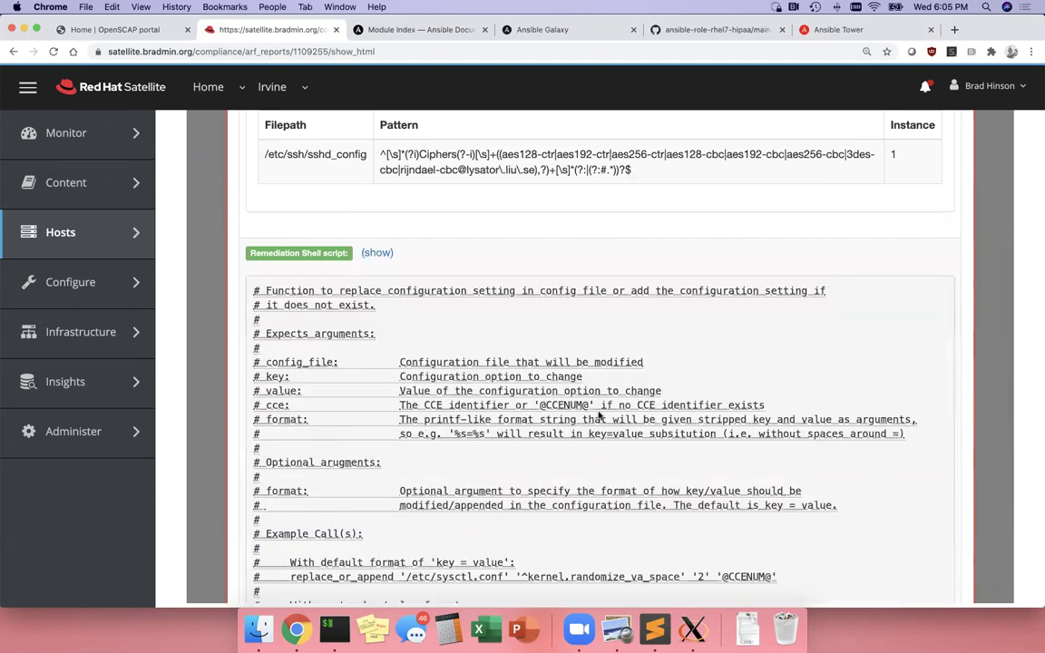
scroll(571, 399, down, 10)
scroll(581, 408, up, 12)
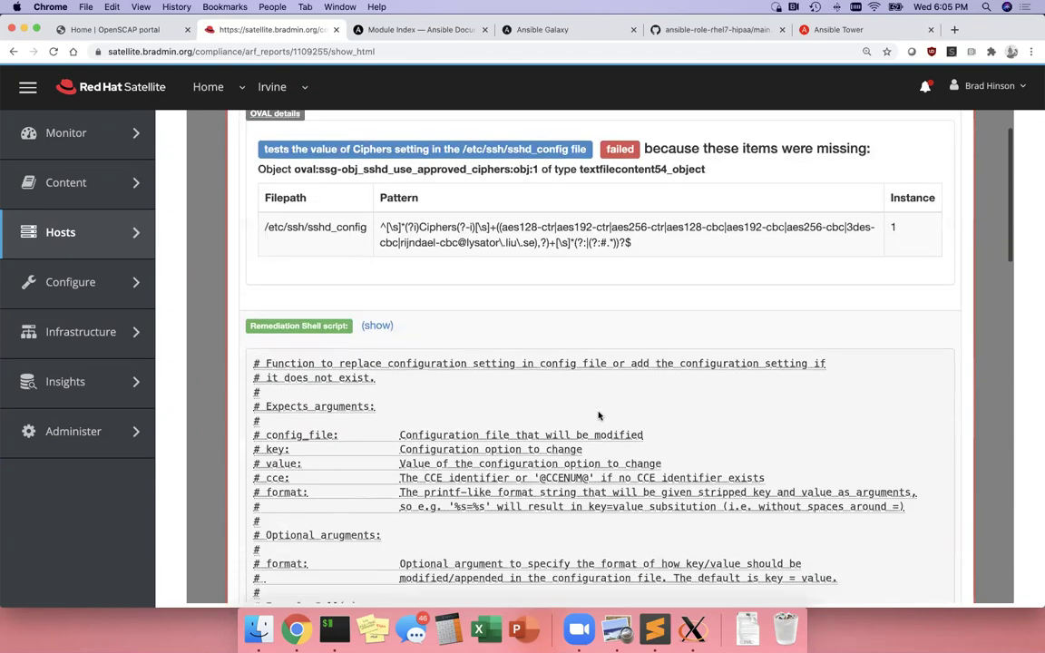
click(377, 369)
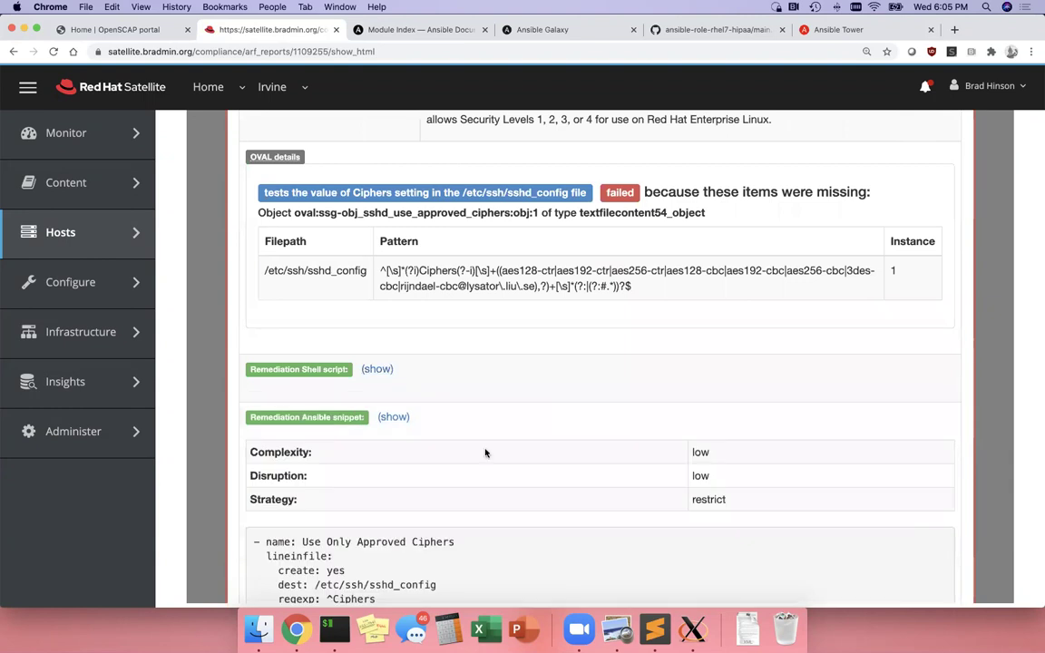
Review the Ansible remediation snippet once more and close the cipher rule's details
scroll(548, 506, down, 4)
scroll(548, 509, down, 2)
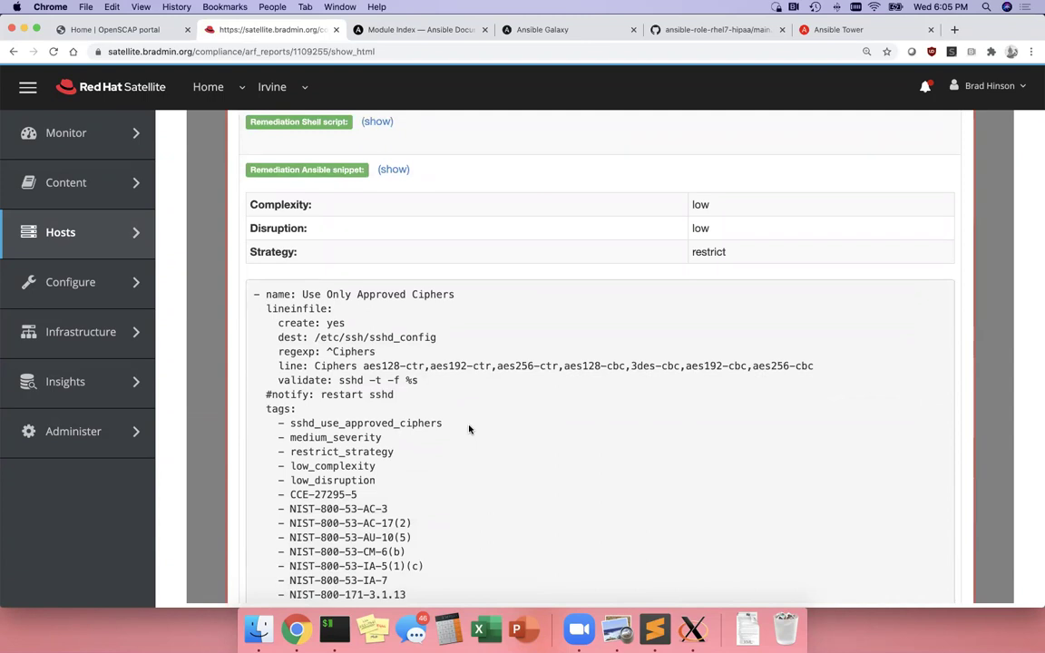
scroll(469, 429, up, 10)
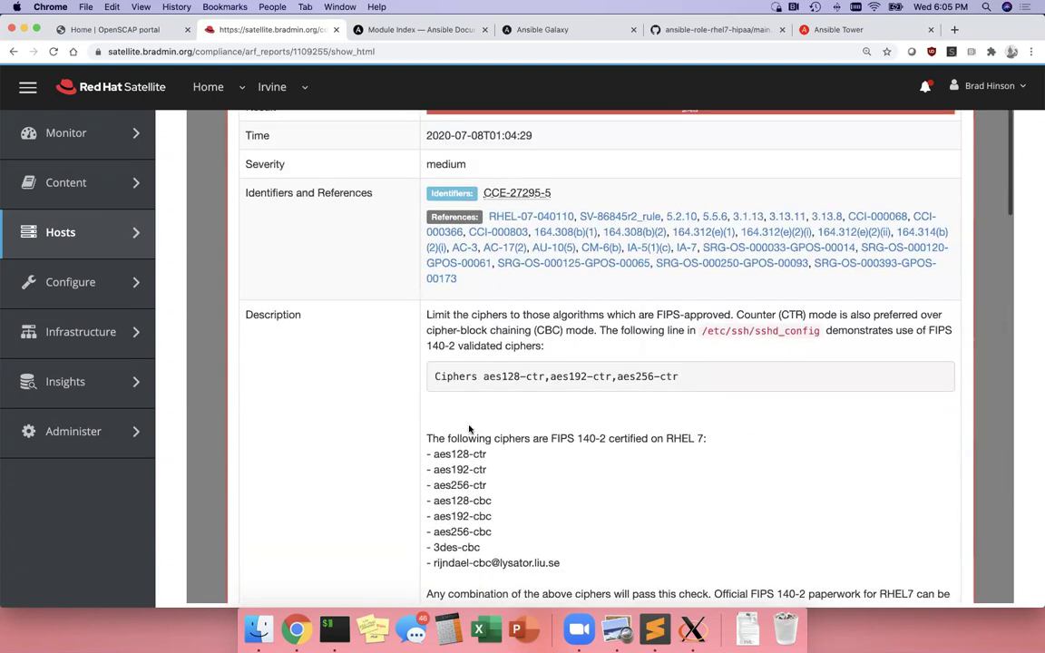
scroll(469, 429, up, 3)
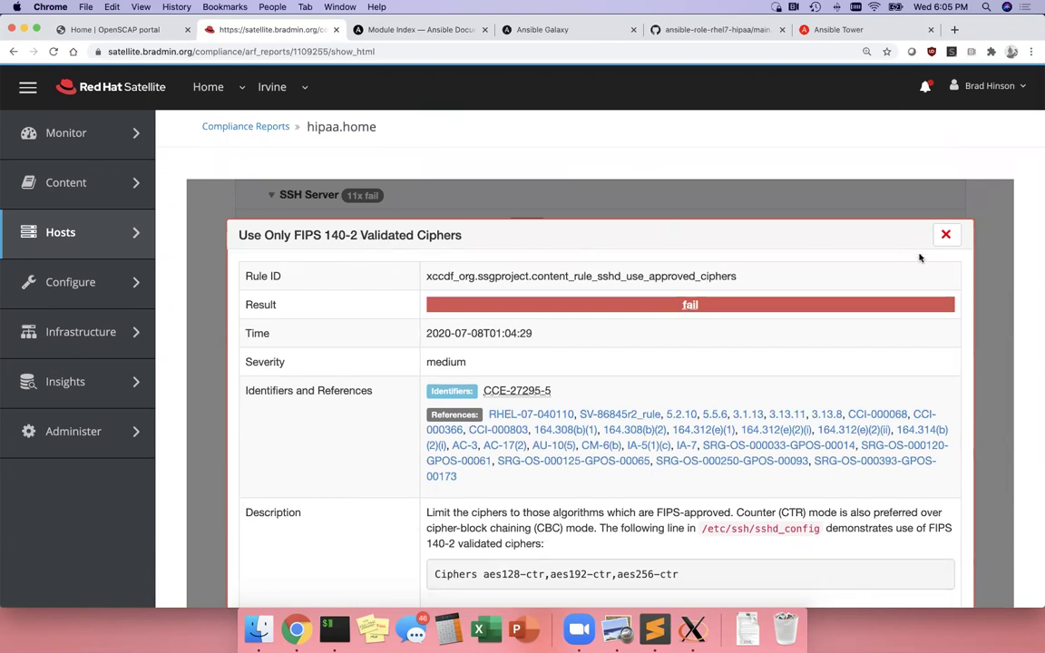
click(945, 234)
Look over the System Settings rule results and return to the report's Compliance and Scoring summary
scroll(717, 474, down, 5)
scroll(716, 473, down, 3)
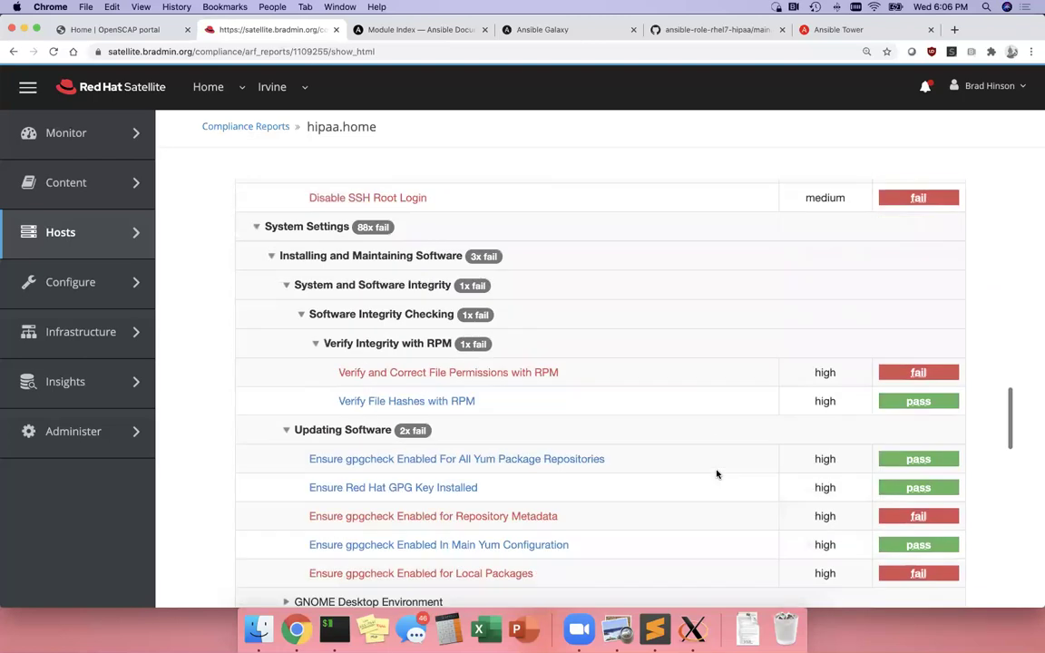
scroll(500, 429, down, 3)
scroll(499, 429, up, 15)
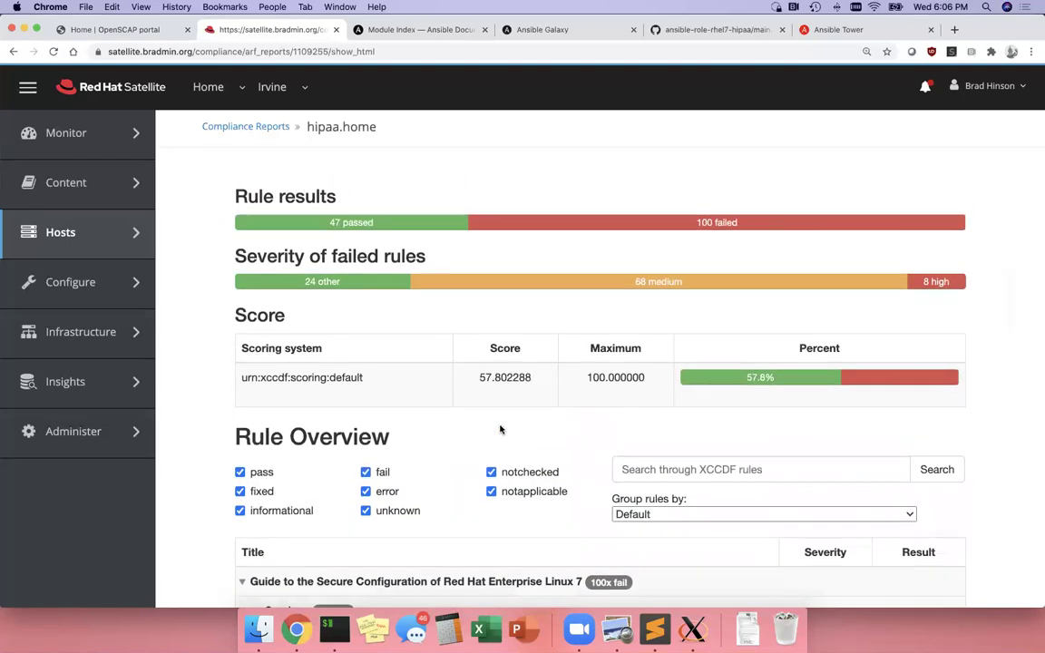
scroll(522, 345, up, 5)
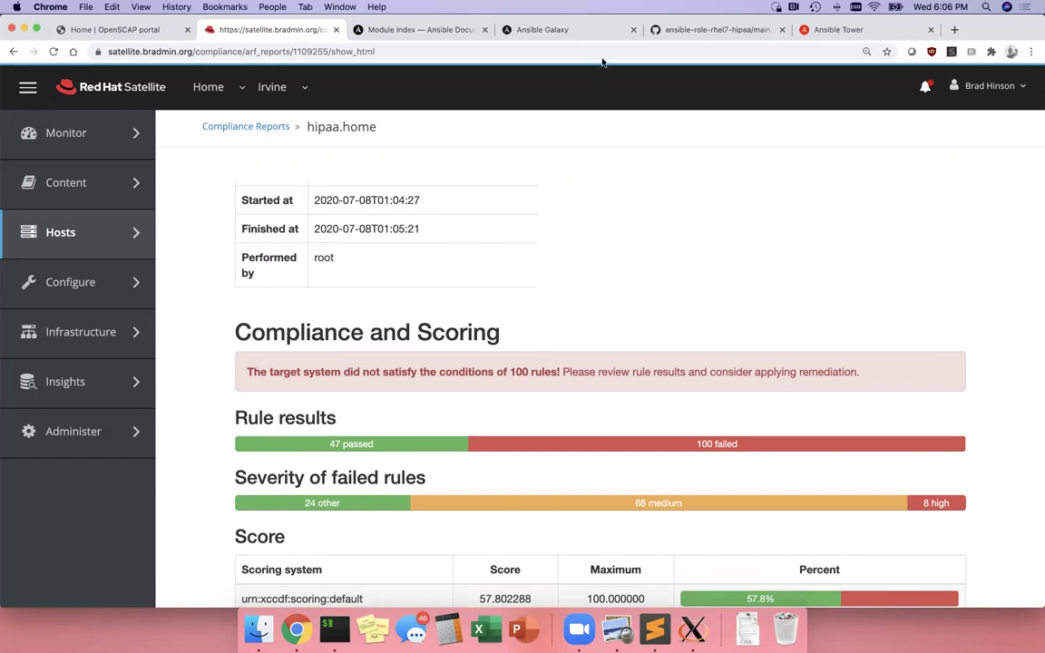
Check the rhel7_hipaa role page on Ansible Galaxy and return to the Satellite report's Compliance and Scoring section
click(599, 30)
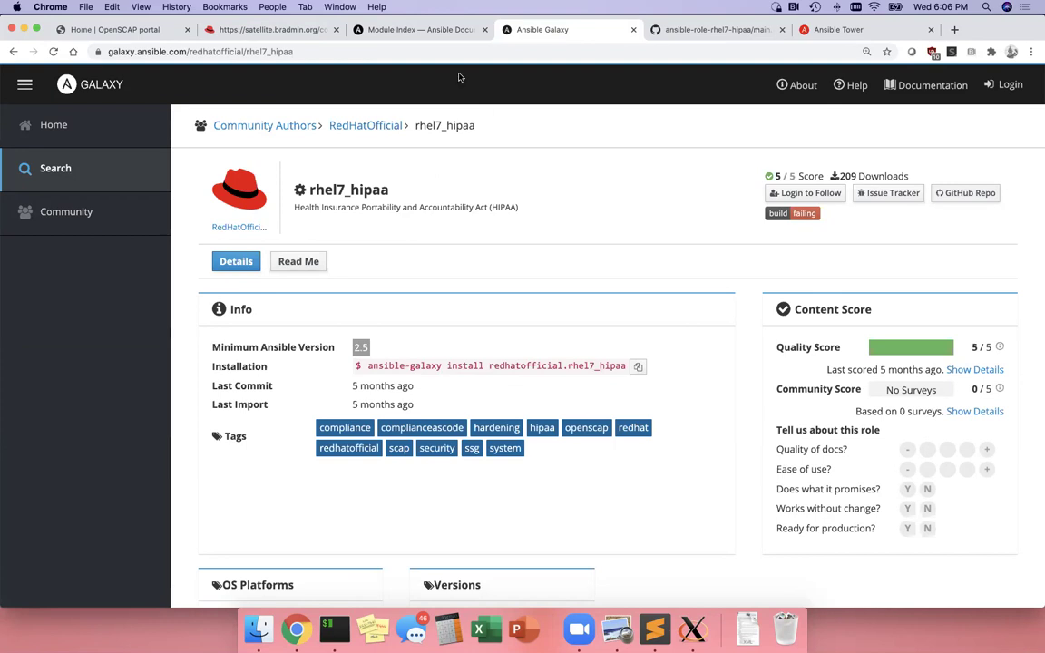
click(282, 31)
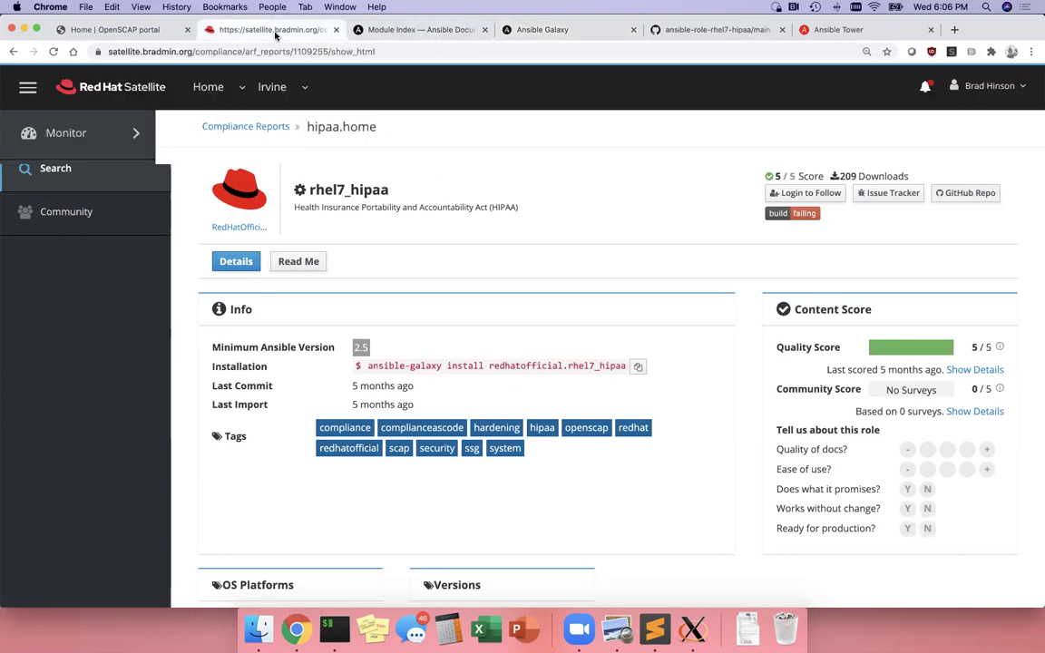
scroll(569, 372, down, 3)
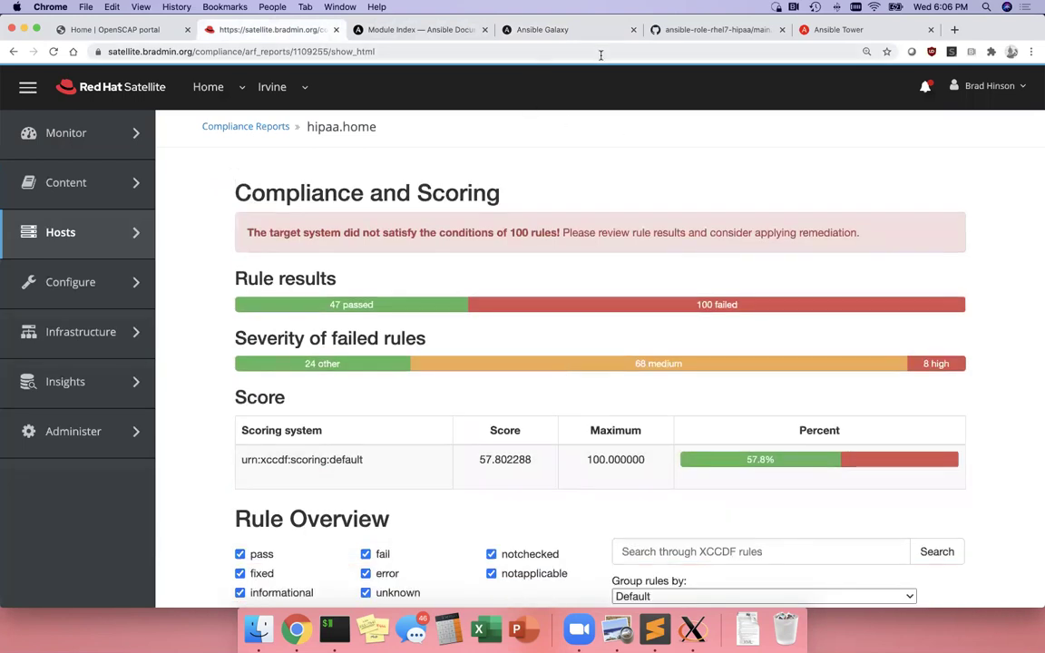
Show the ansible-role-rhel7-hipaa tasks/main.yml on GitHub, enlarge the page, and skim the tasks through to the end of the file
click(704, 32)
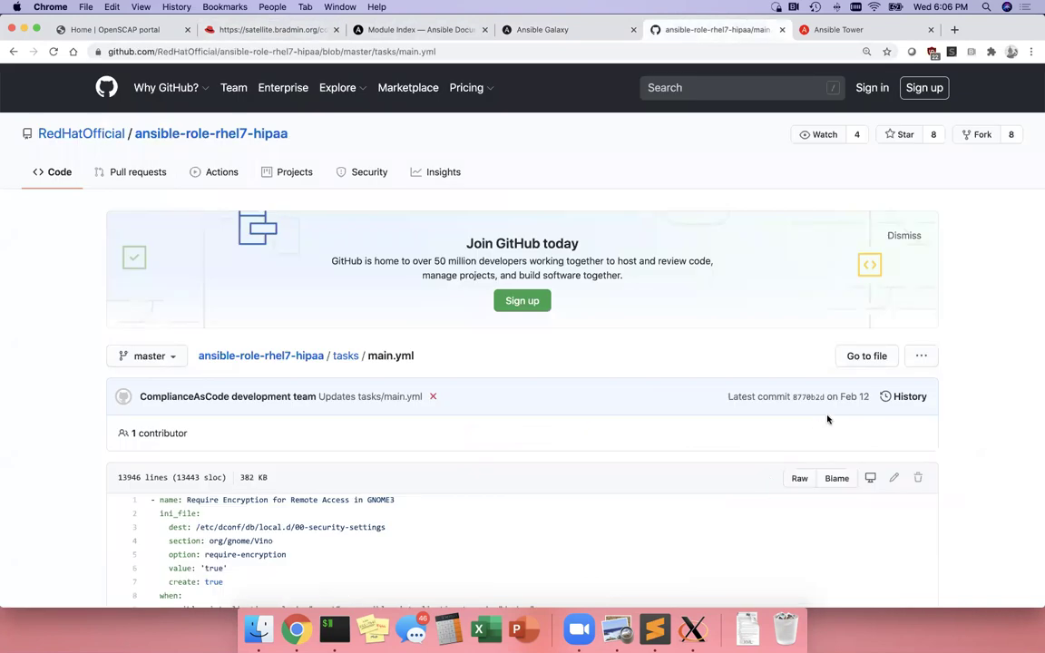
key(super+equal)
key(super+equal)
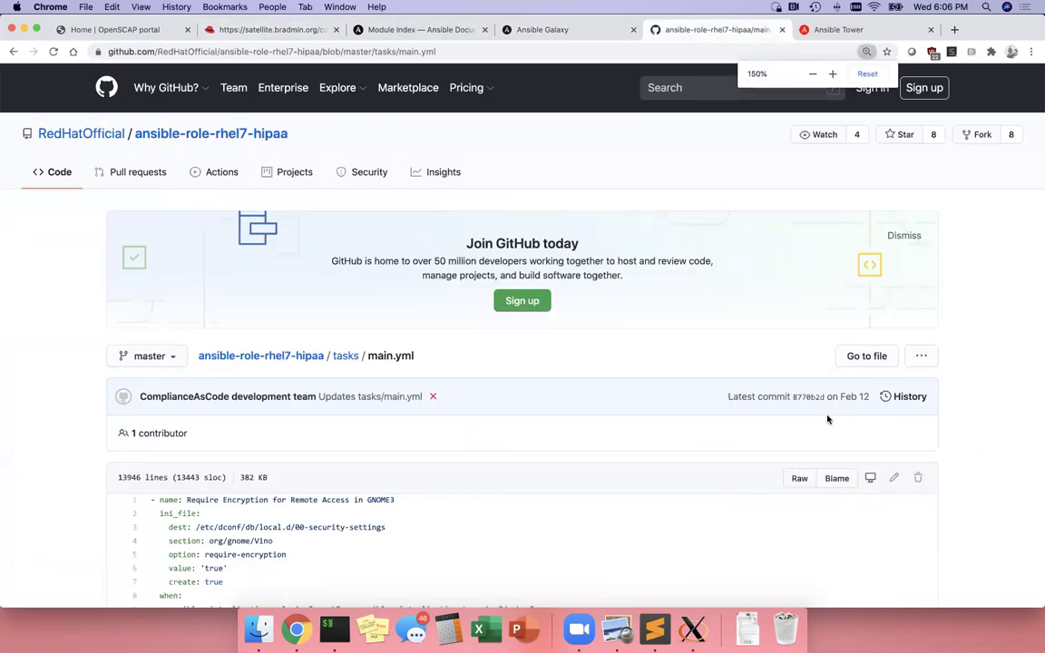
key(super+equal)
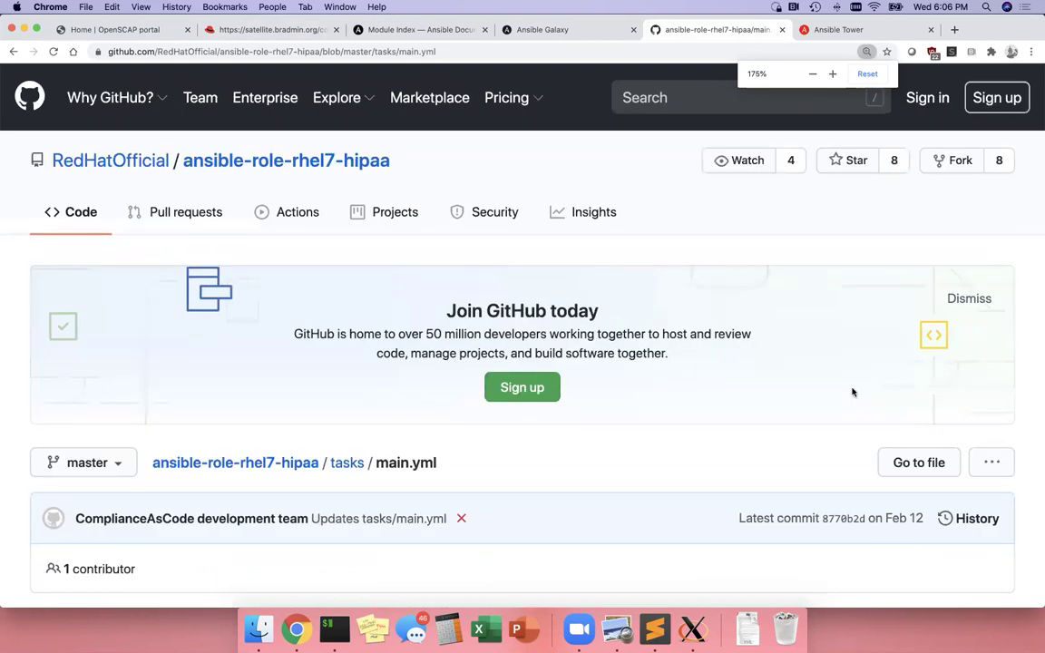
scroll(853, 392, down, 5)
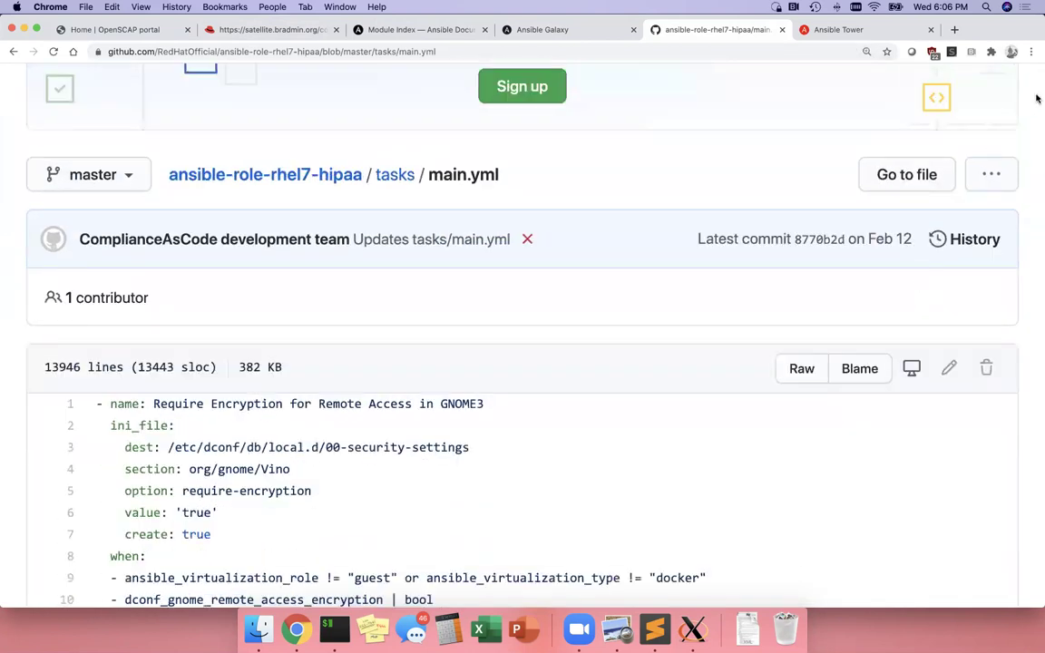
scroll(1030, 113, down, 15)
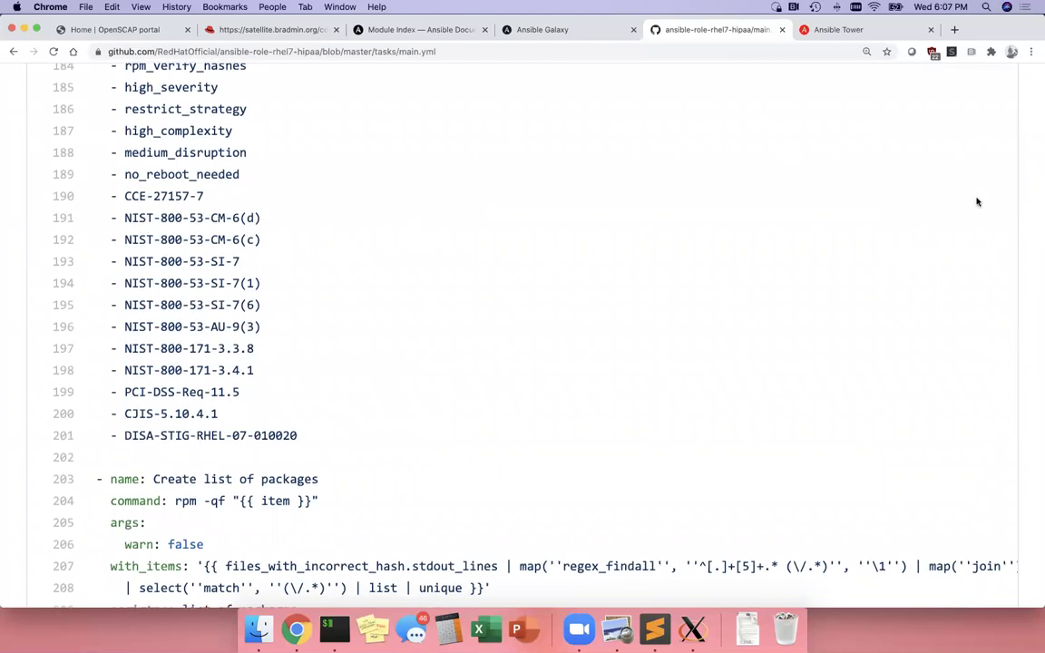
scroll(1035, 94, down, 10)
drag(1036, 86, 1034, 600)
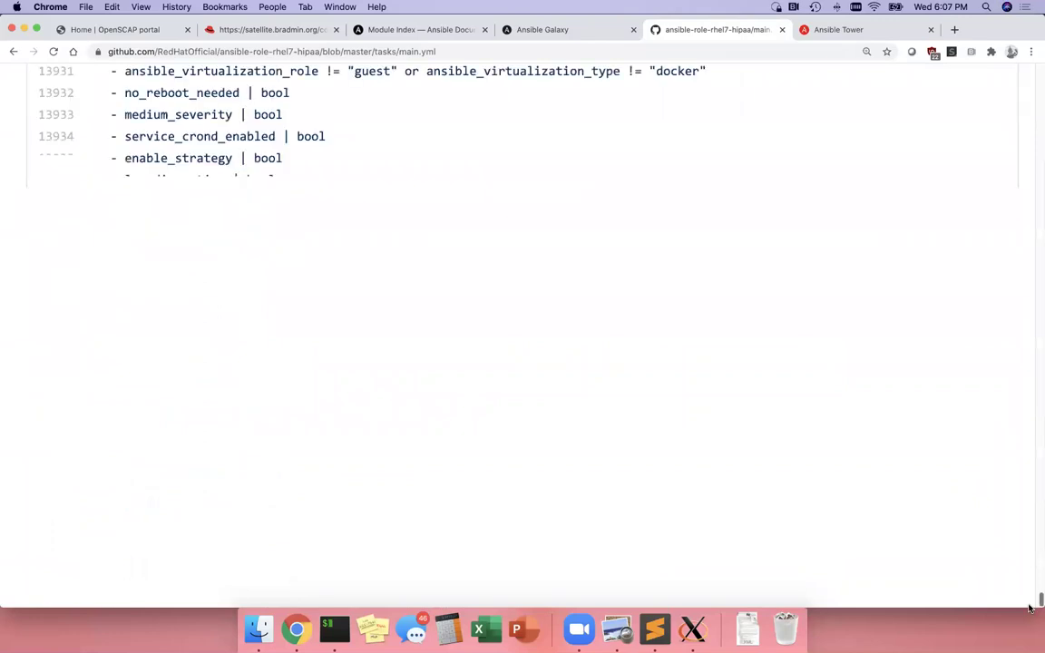
Read the last tasks in main.yml, covering the crond service and the kdump socket, with their conditions and tags
scroll(877, 371, up, 3)
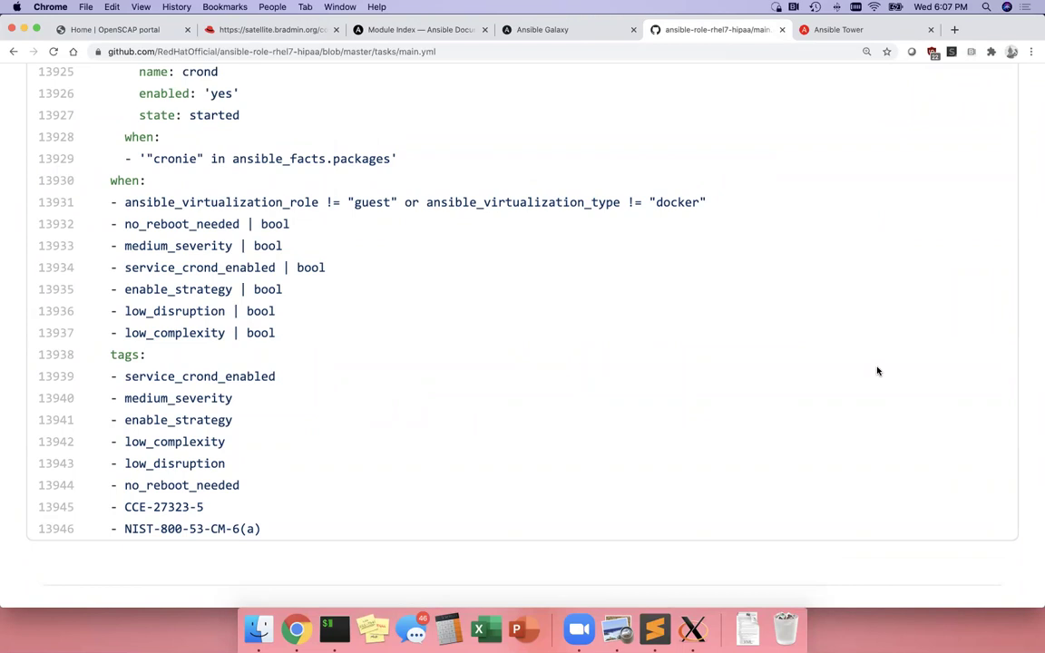
scroll(877, 371, up, 5)
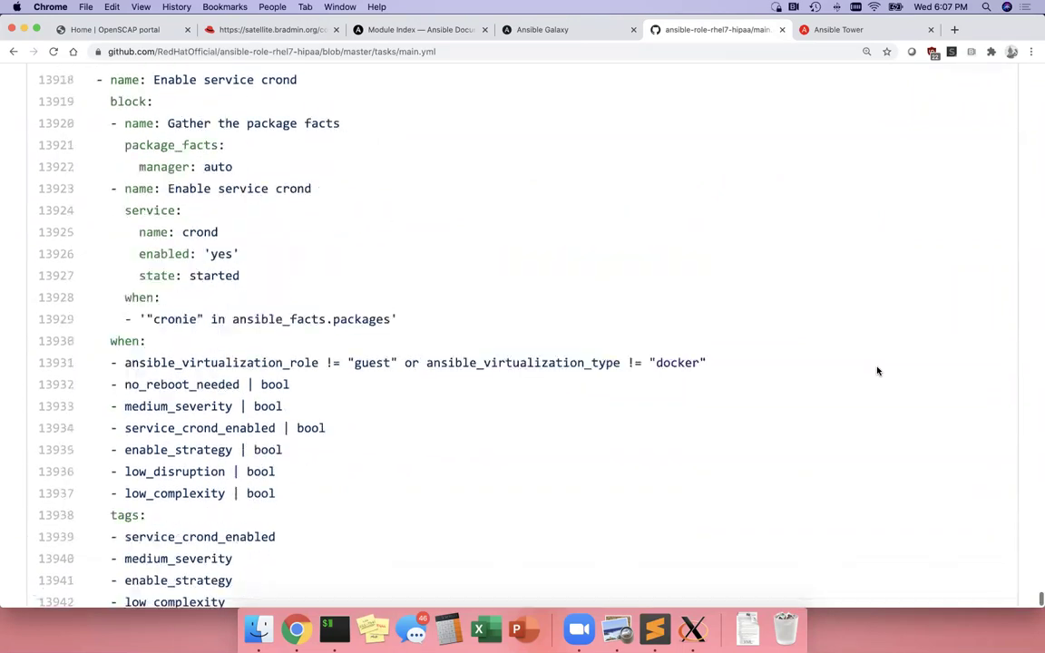
scroll(877, 371, up, 5)
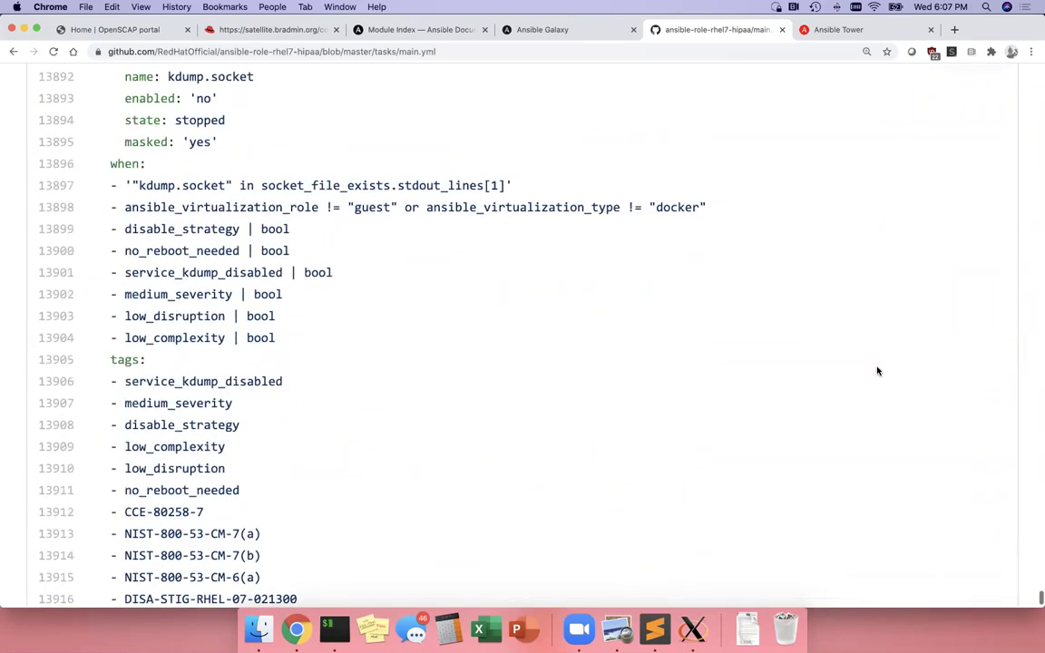
scroll(877, 371, up, 3)
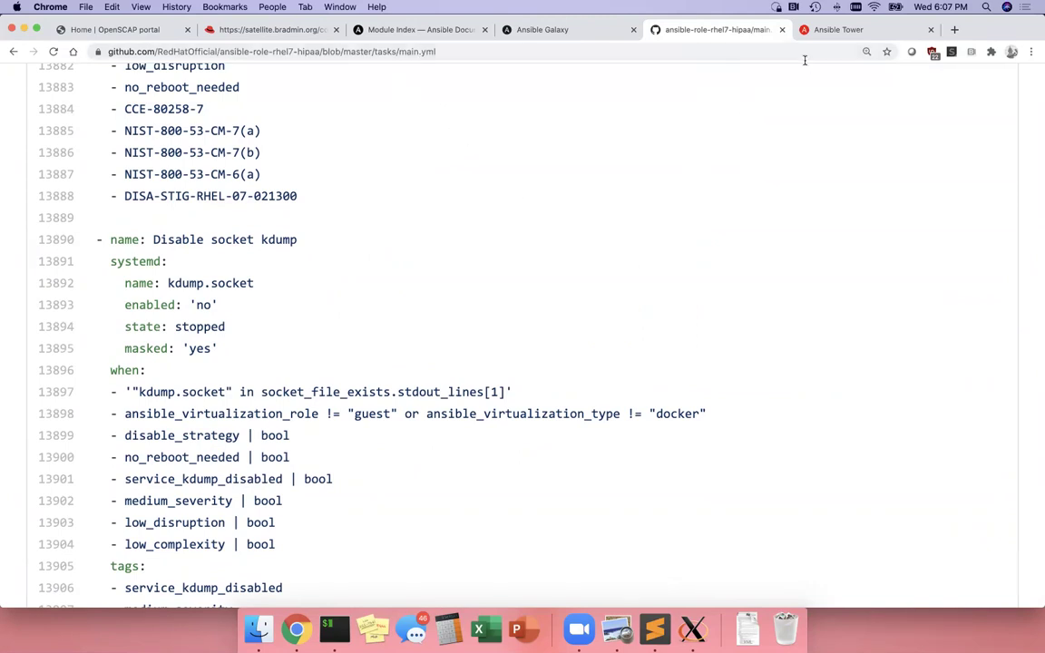
Switch to Ansible Tower, sign in with the prefilled credentials, and open the list of templates
click(845, 31)
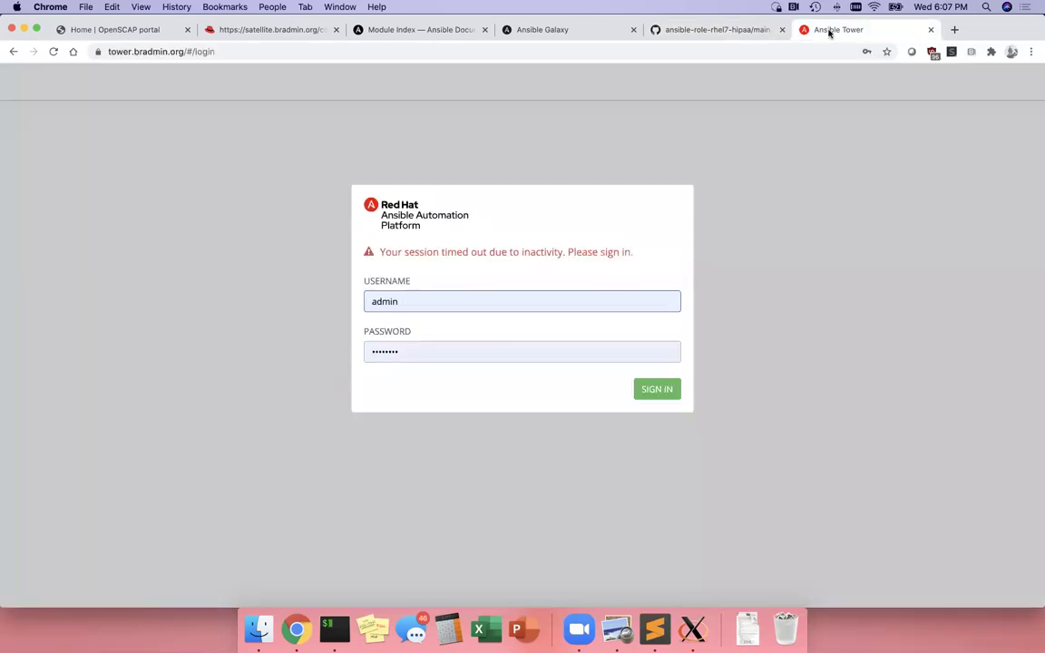
click(652, 390)
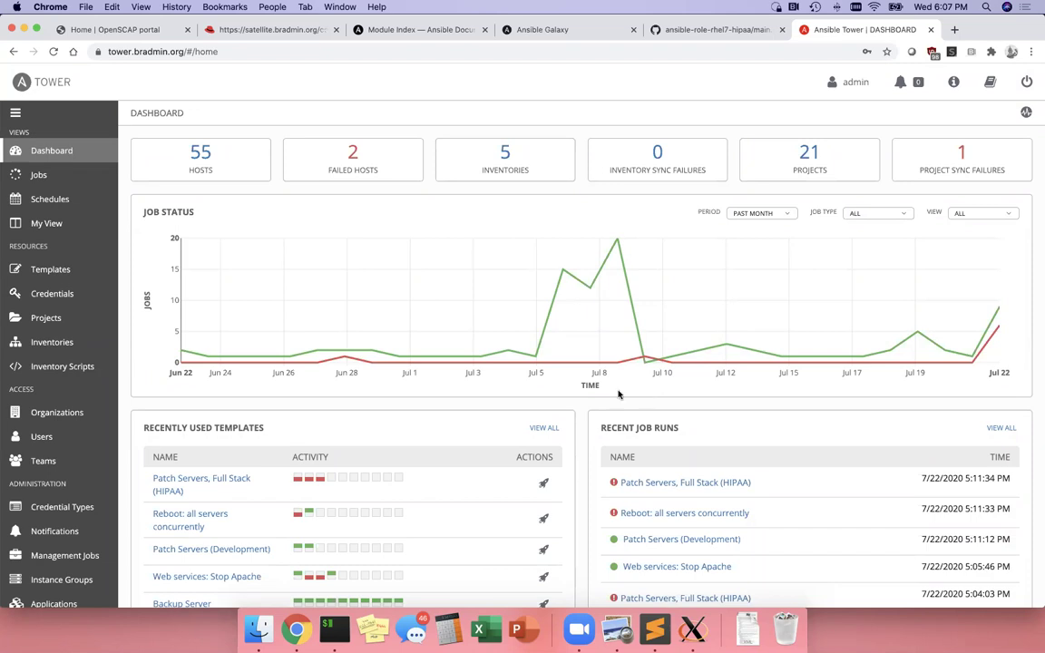
click(64, 270)
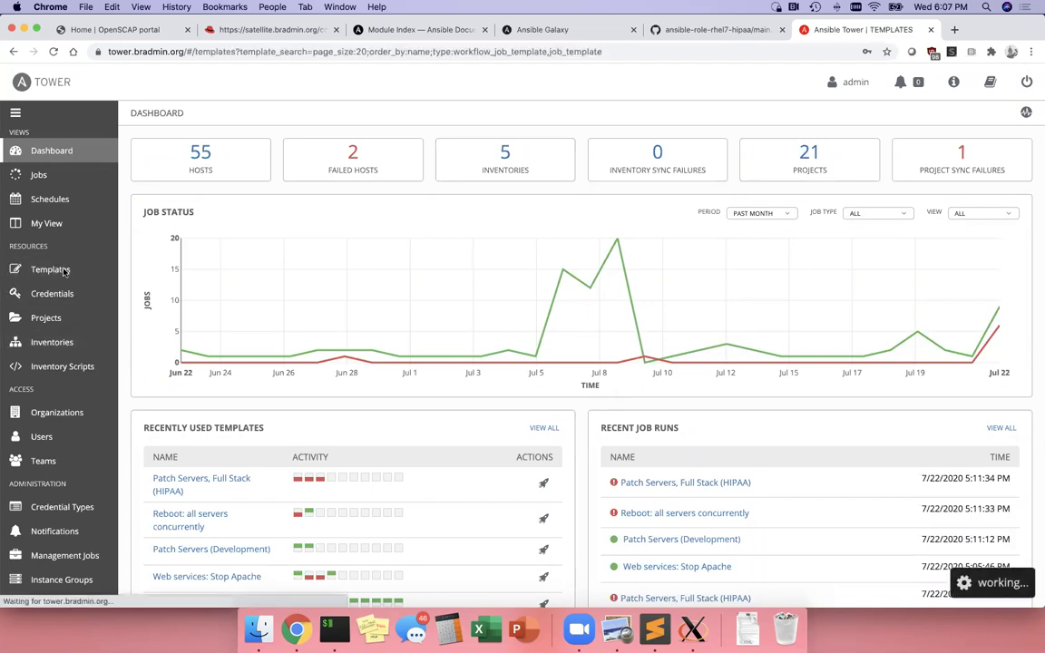
Search the templates for "hipaa" and open the Compliance: HIPAA job template
click(238, 180)
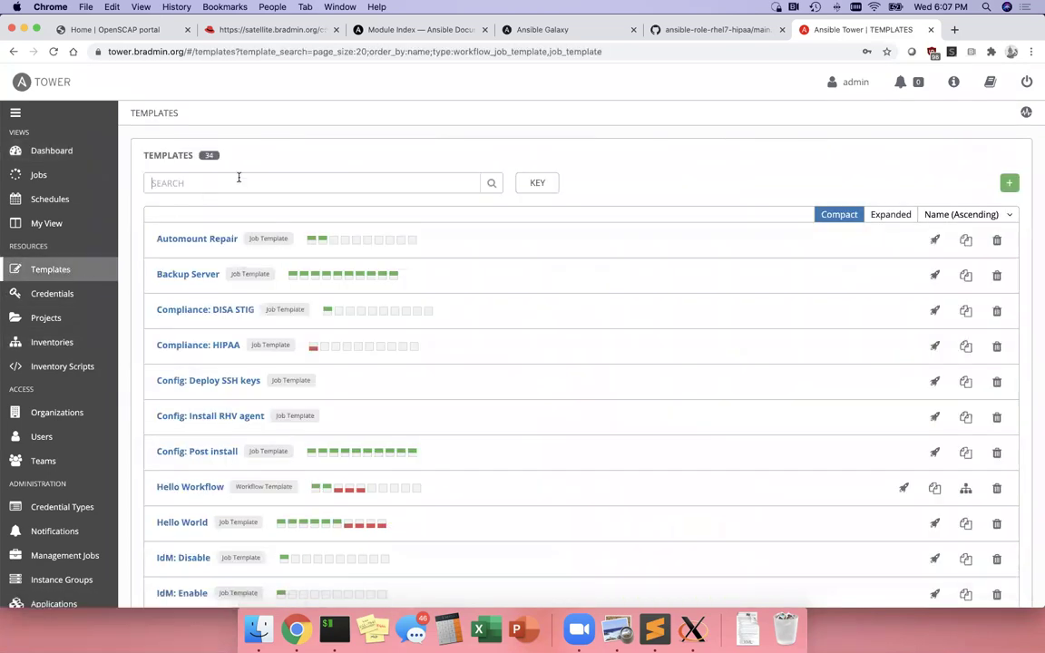
text(hipaa)
key(Return)
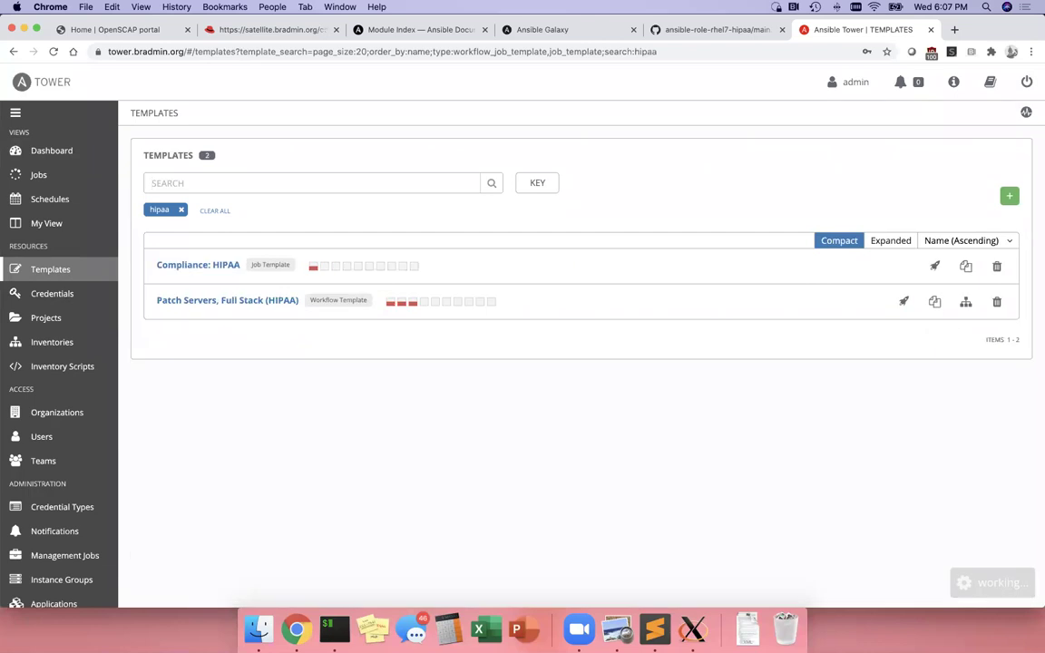
click(180, 265)
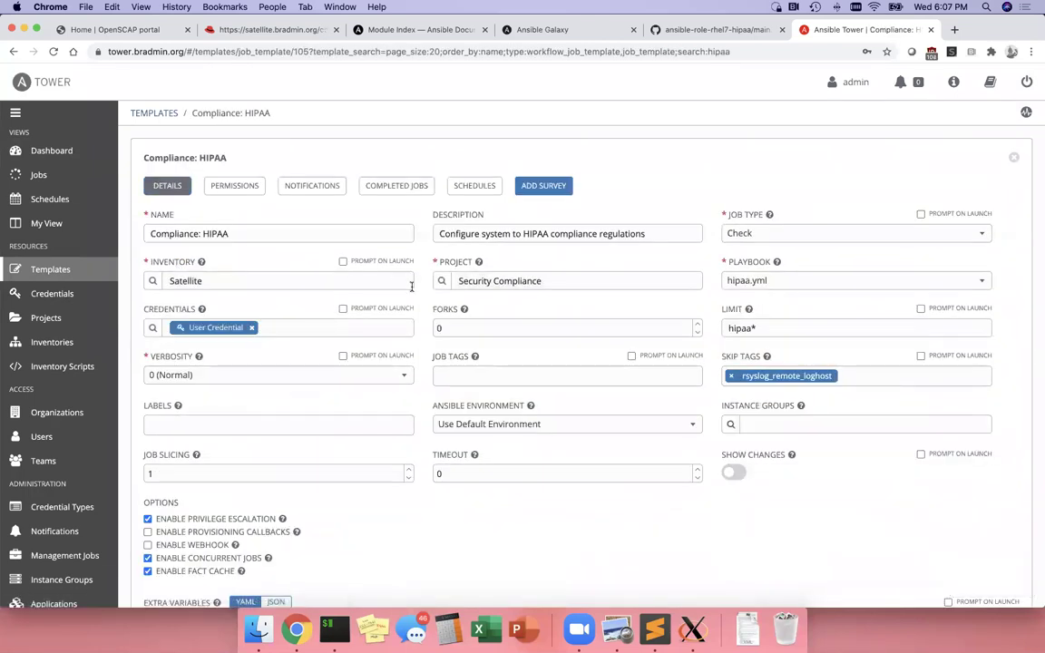
Review the Compliance: HIPAA template's settings, including inventory, playbook, limit and skip tags, alongside the role's GitHub tasks
scroll(476, 306, down, 1)
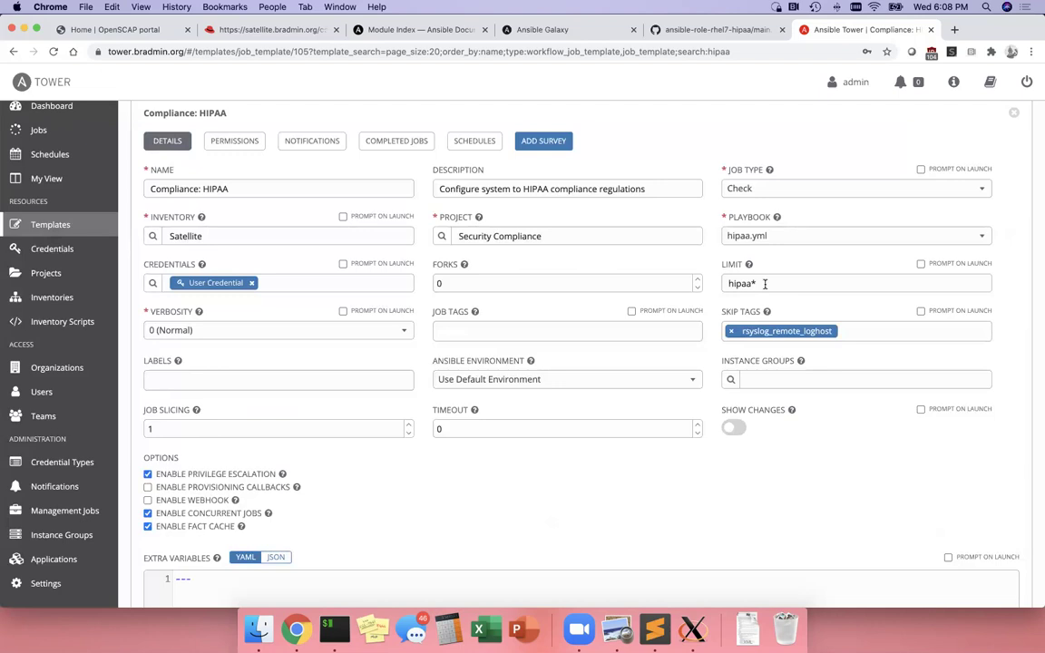
scroll(764, 284, up, 2)
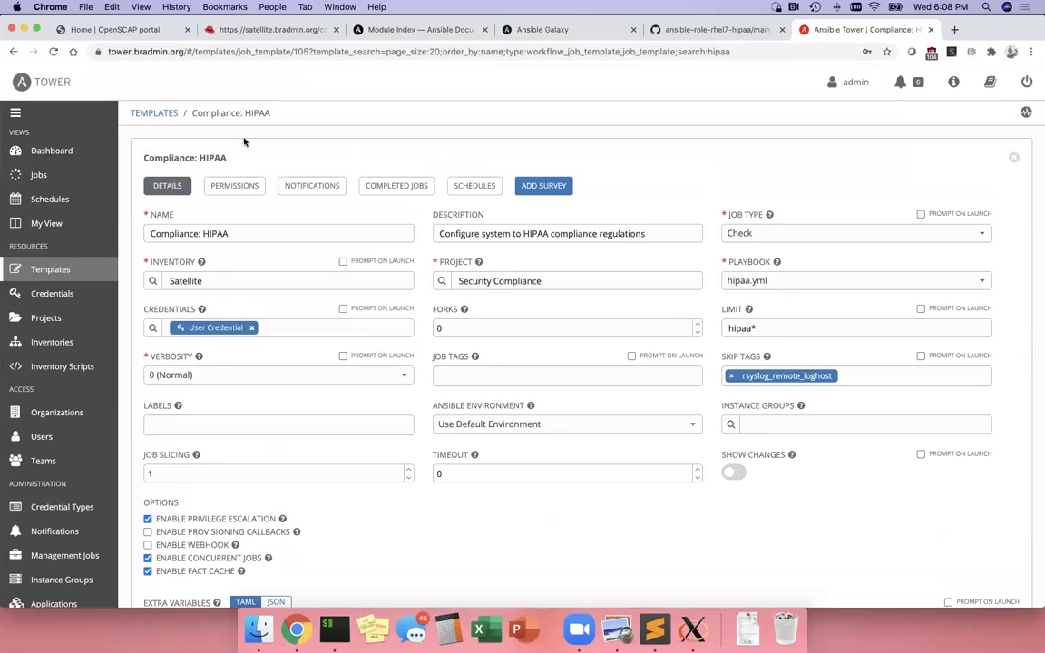
click(717, 29)
click(821, 29)
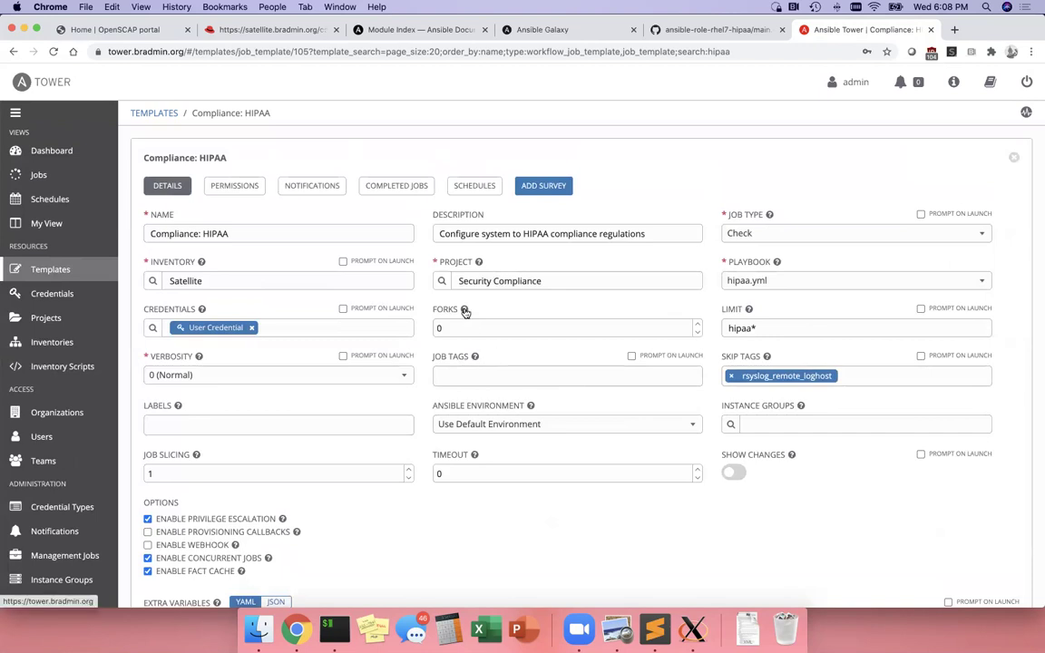
mouse_move(465, 312)
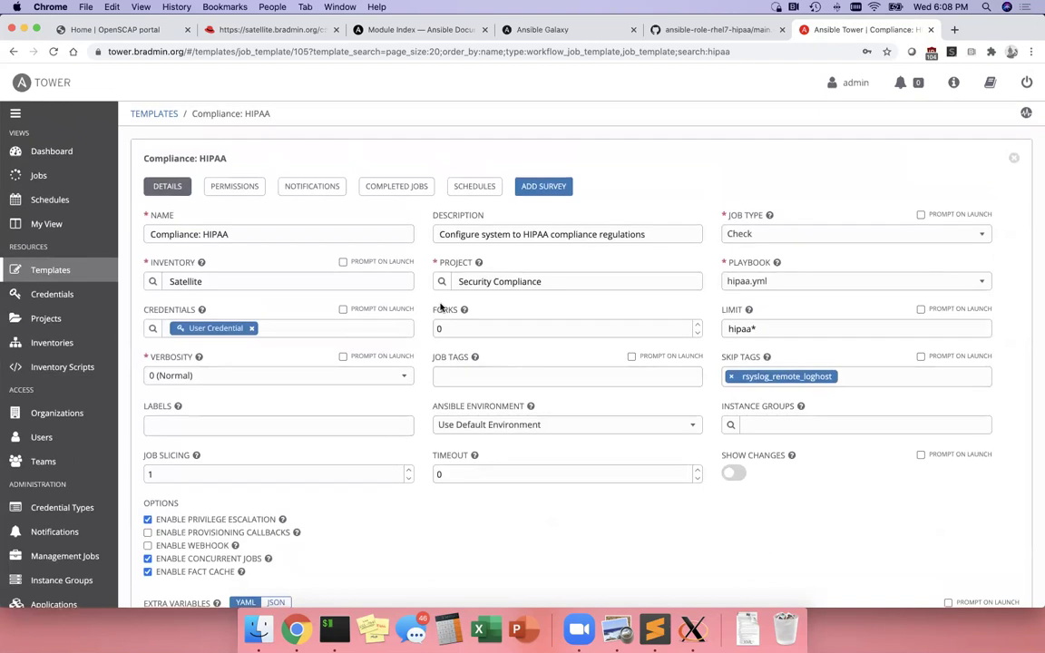
Open the Patch Servers, Full Stack (HIPAA) workflow template and show it in the Workflow Visualizer
click(151, 113)
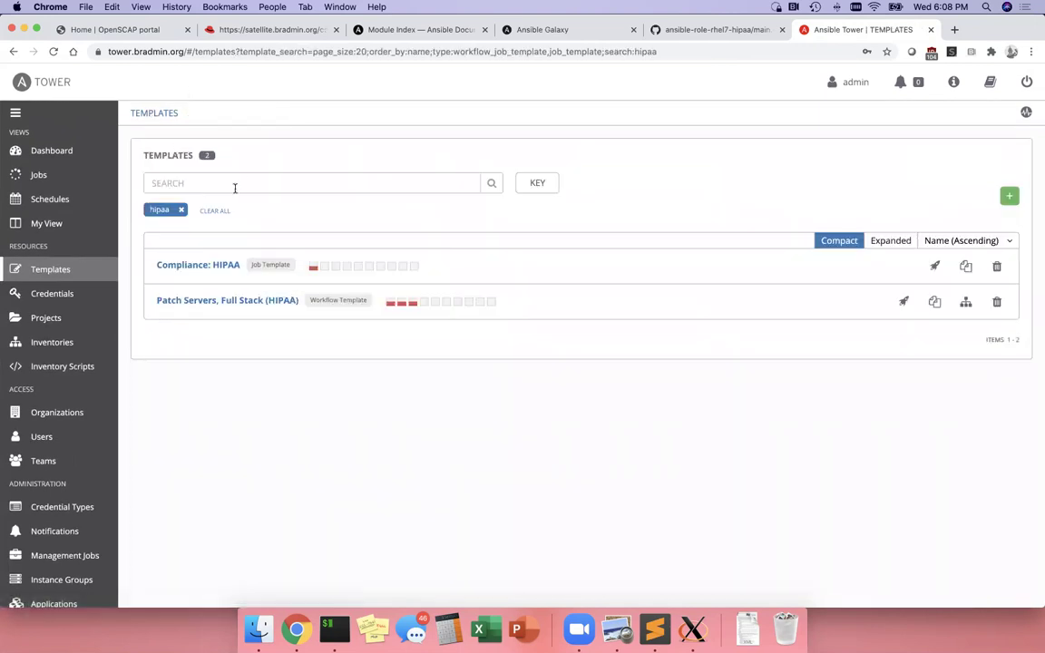
click(260, 304)
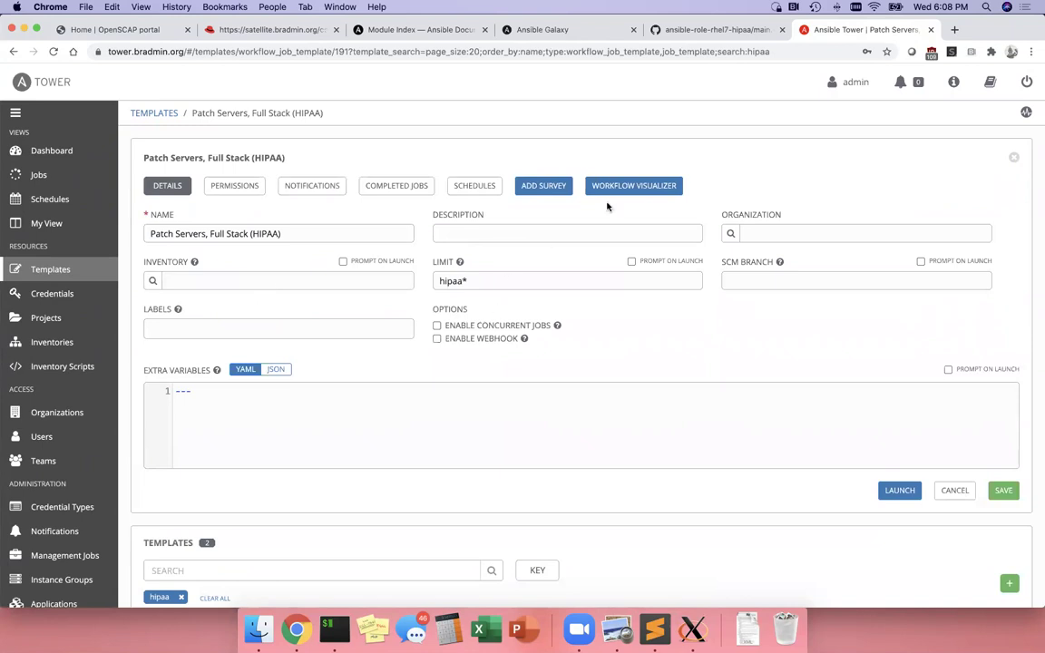
click(646, 188)
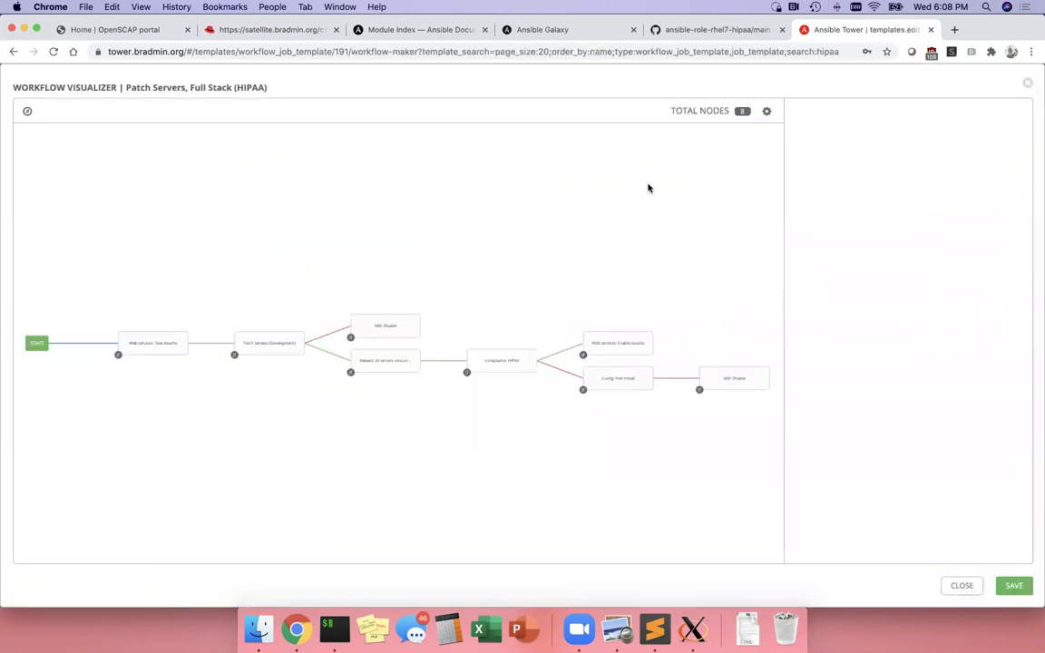
Examine the start of the workflow up close, from the Start node through Web services: Stop Apache
scroll(91, 396, up, 1)
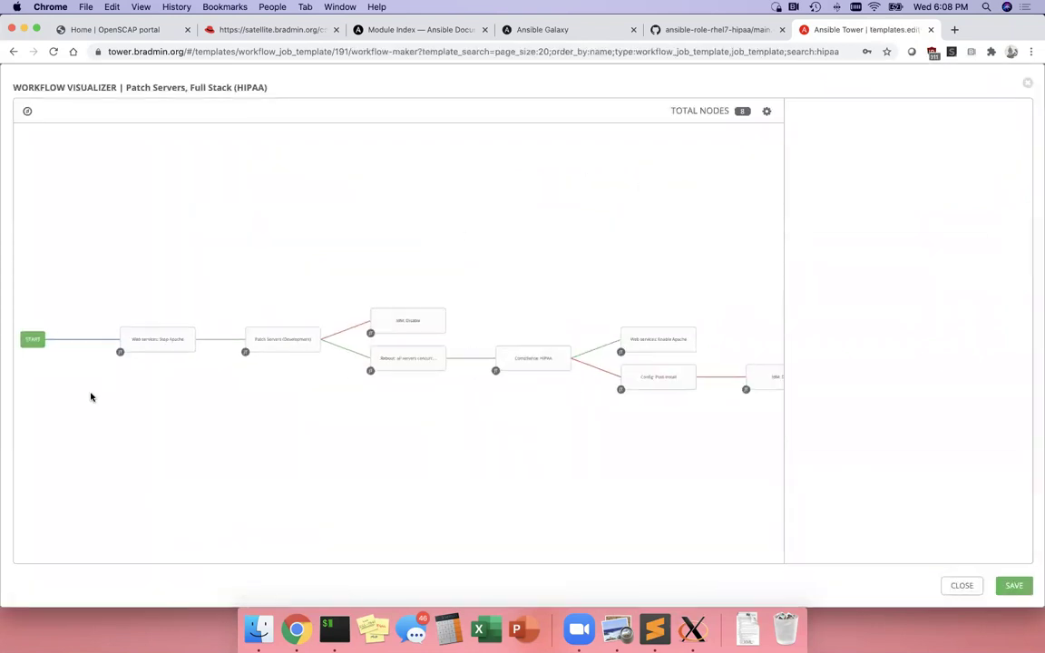
scroll(49, 387, up, 1)
scroll(50, 382, up, 1)
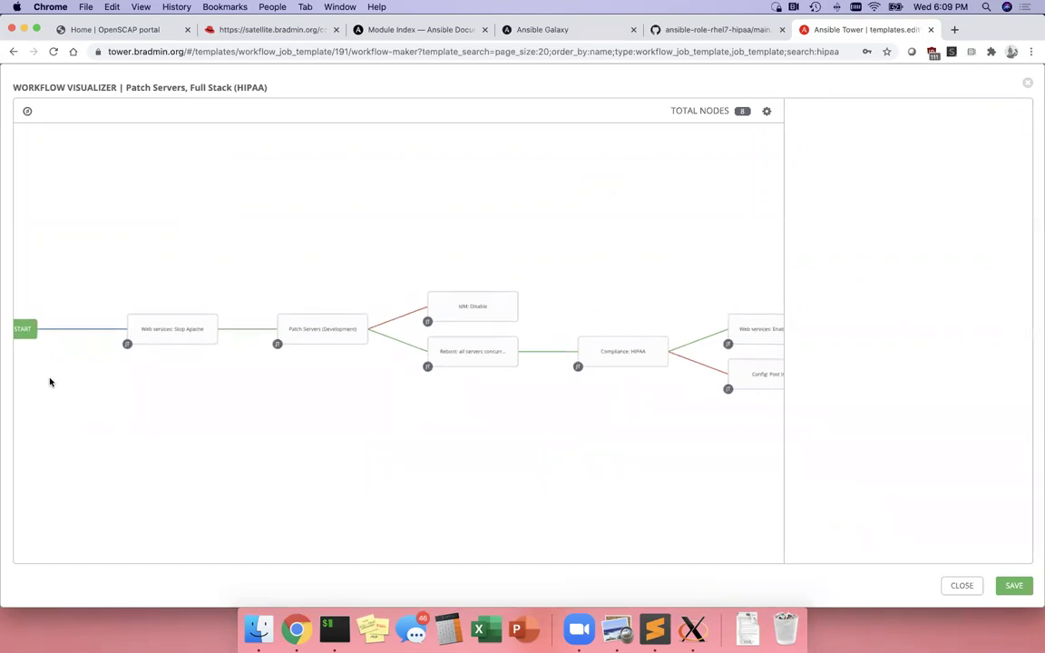
scroll(50, 382, up, 3)
drag(50, 344, 127, 389)
mouse_move(371, 385)
mouse_down()
mouse_move(313, 387)
mouse_move(355, 385)
mouse_up()
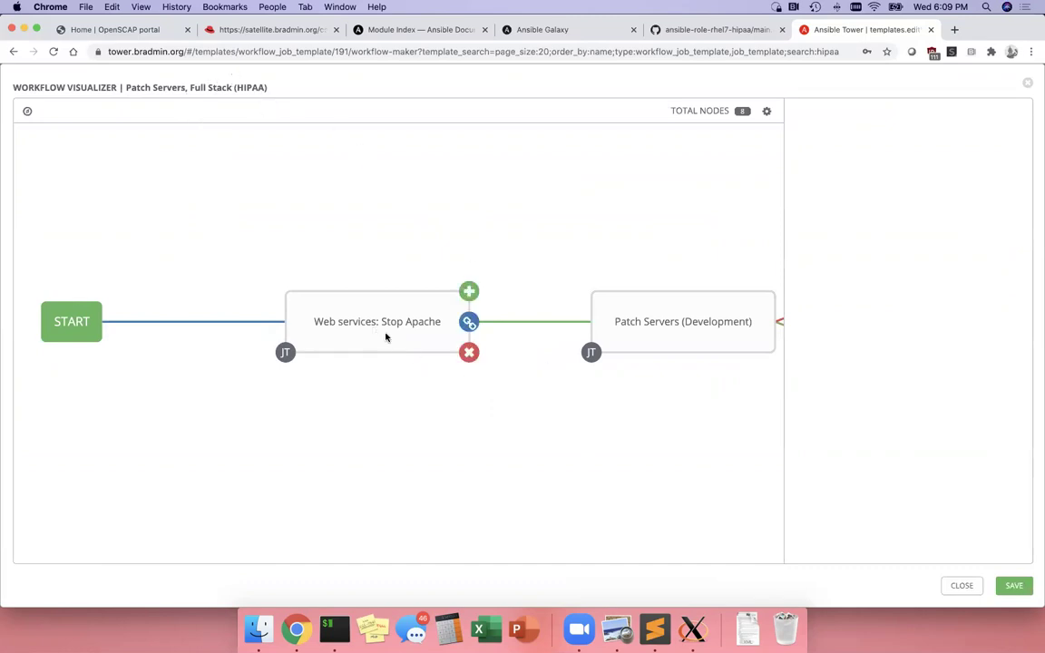
Follow the workflow from Patch Servers (Development) past the IdM: Disable and Reboot branches to the Compliance: HIPAA node
scroll(567, 401, right, 5)
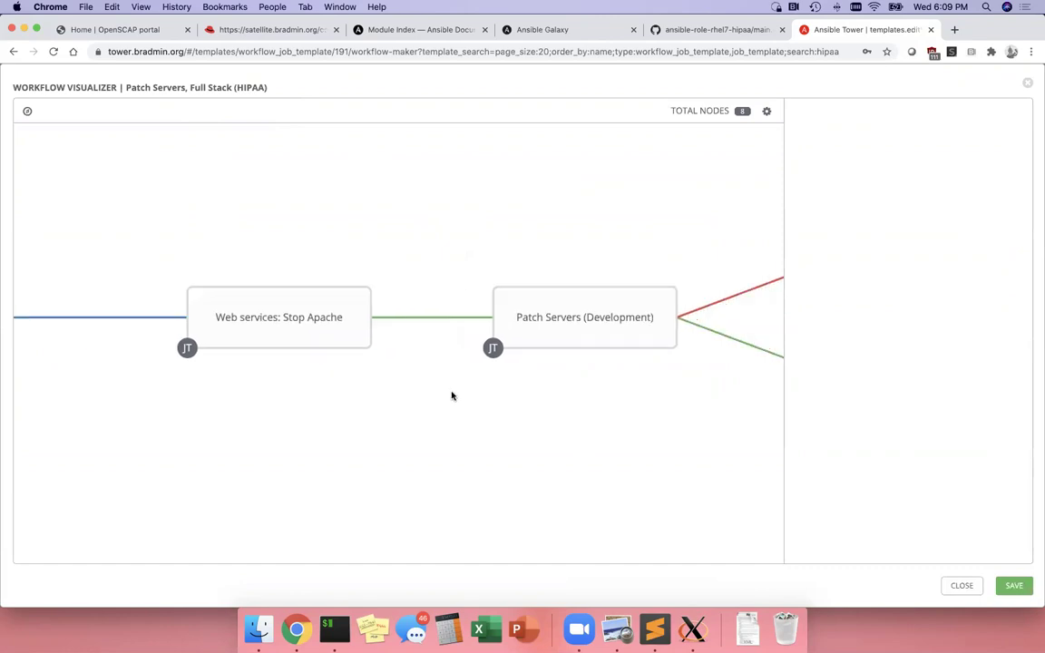
scroll(454, 443, right, 10)
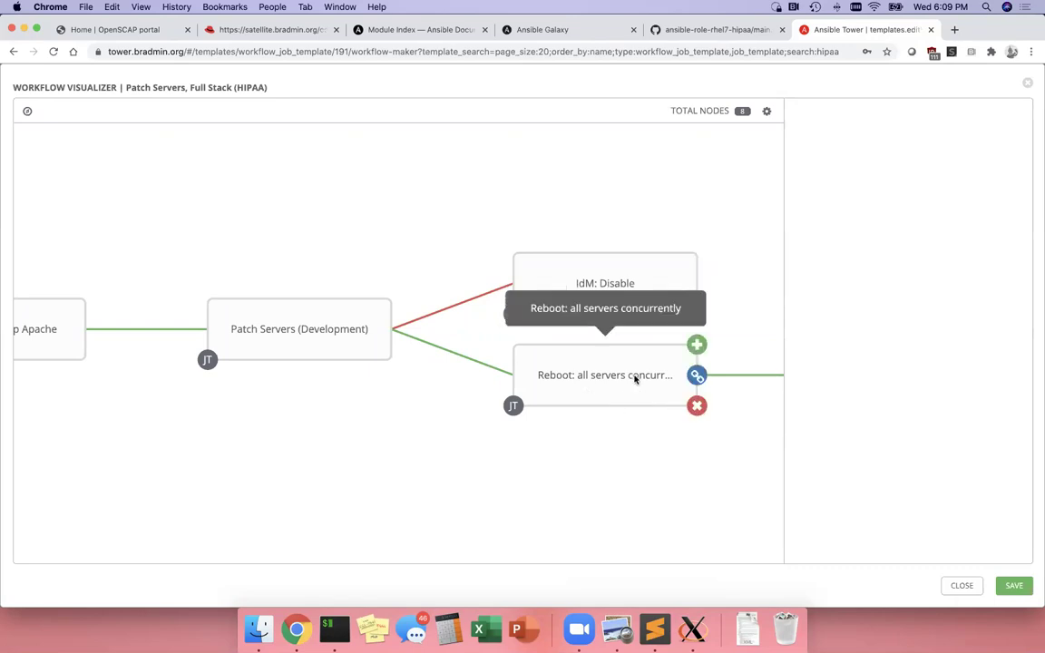
drag(694, 455, 465, 467)
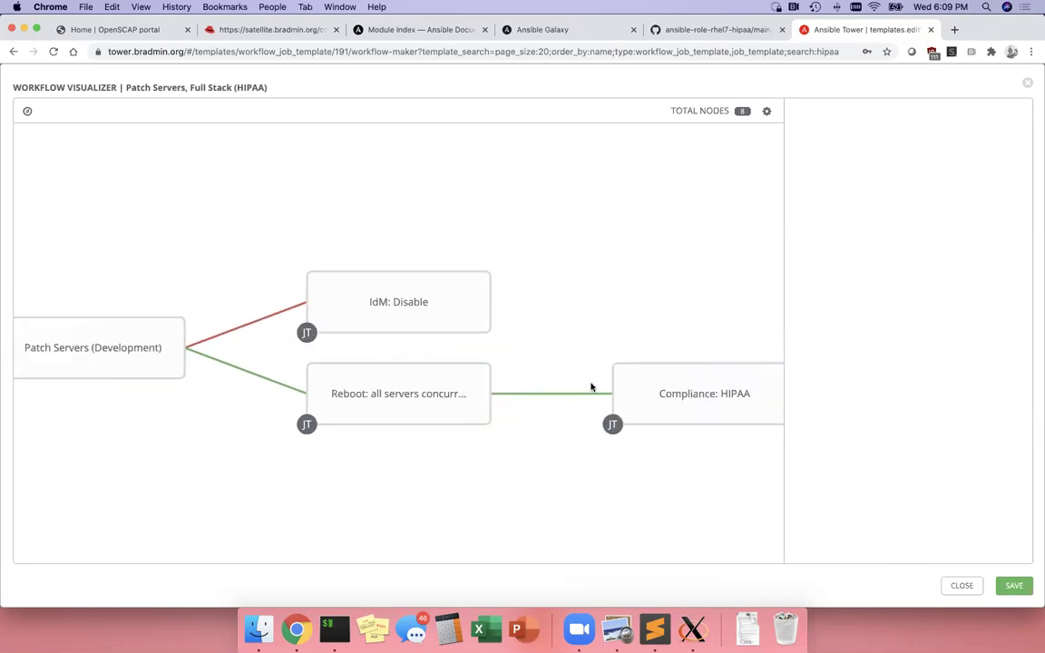
drag(719, 452, 464, 462)
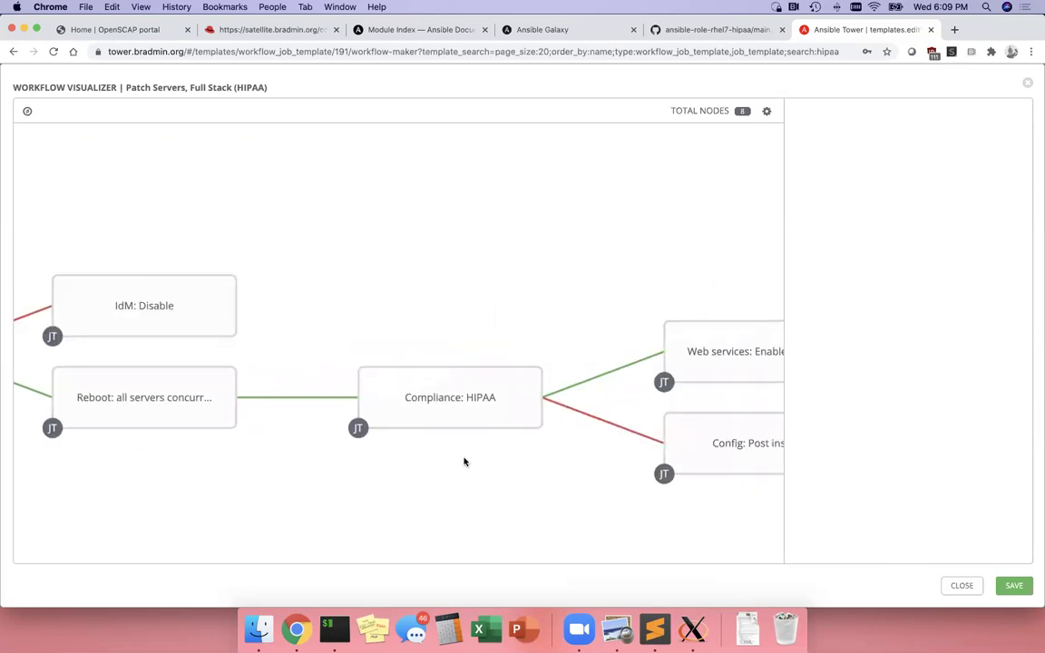
Open the Compliance: HIPAA node's template settings and look over its success and failure branches
click(470, 405)
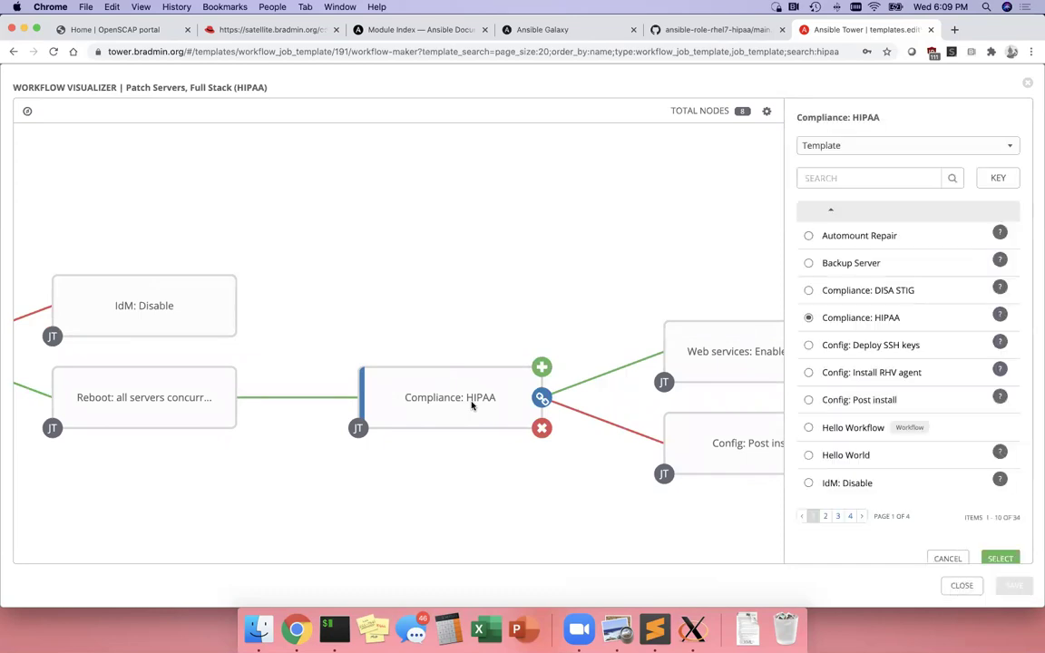
drag(527, 481, 390, 483)
drag(568, 496, 719, 514)
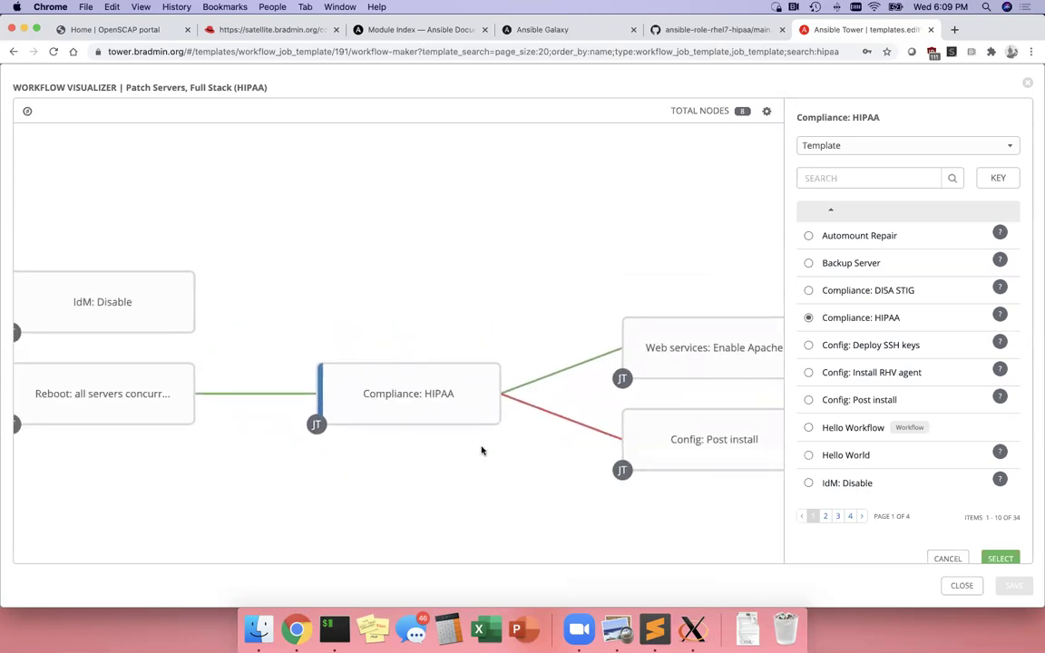
View the workflow from Patch Servers (Development) to the final IdM: Disable node, and switch to the OpenSCAP portal
scroll(482, 451, down, 5)
scroll(481, 451, down, 2)
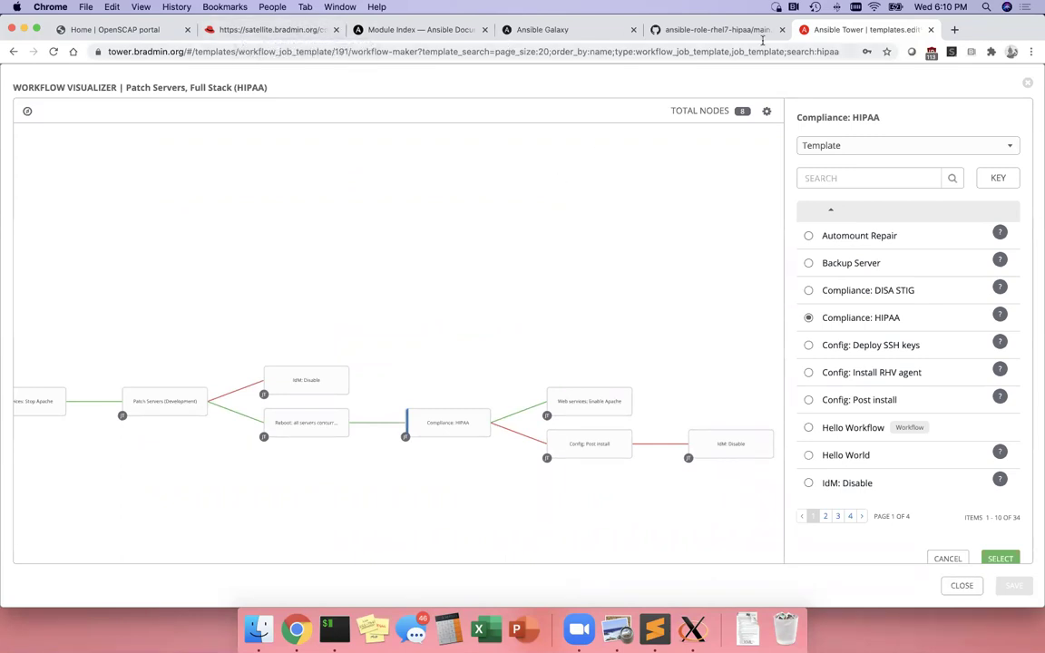
click(136, 33)
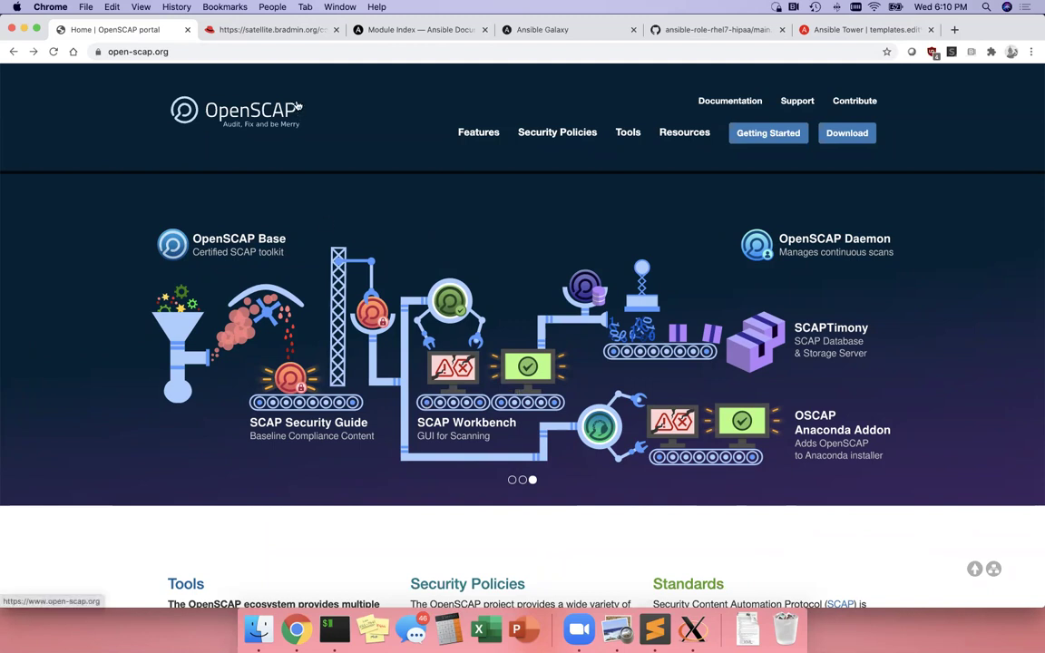
Switch to the Red Hat Satellite compliance report for hipaa.home and review the rules under Configure OpenSSH Server if Necessary
click(284, 31)
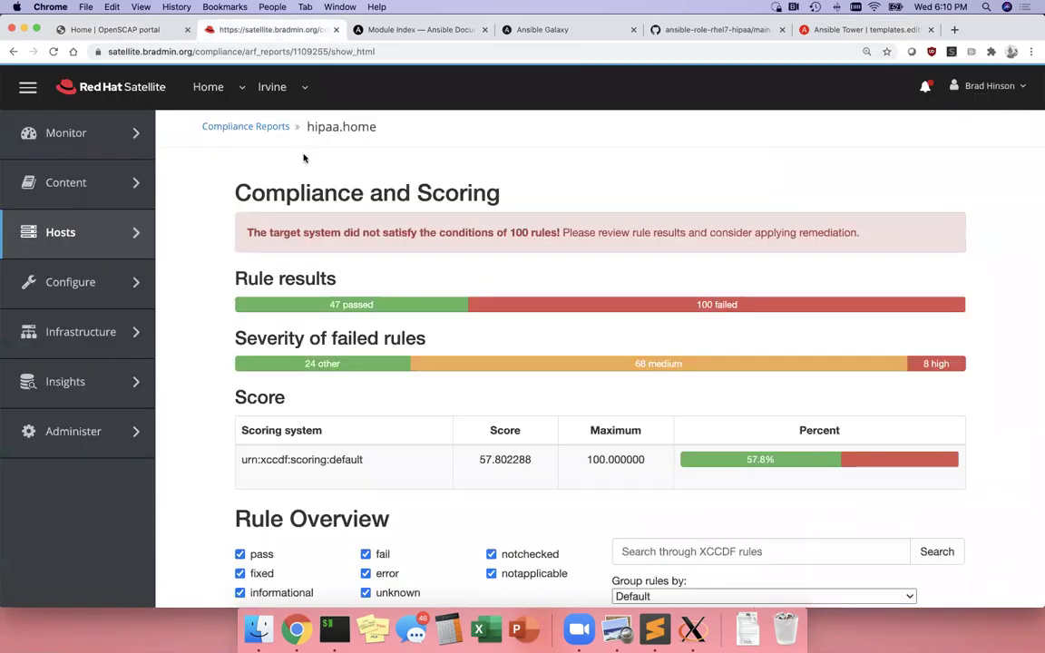
scroll(580, 368, down, 4)
scroll(727, 363, down, 9)
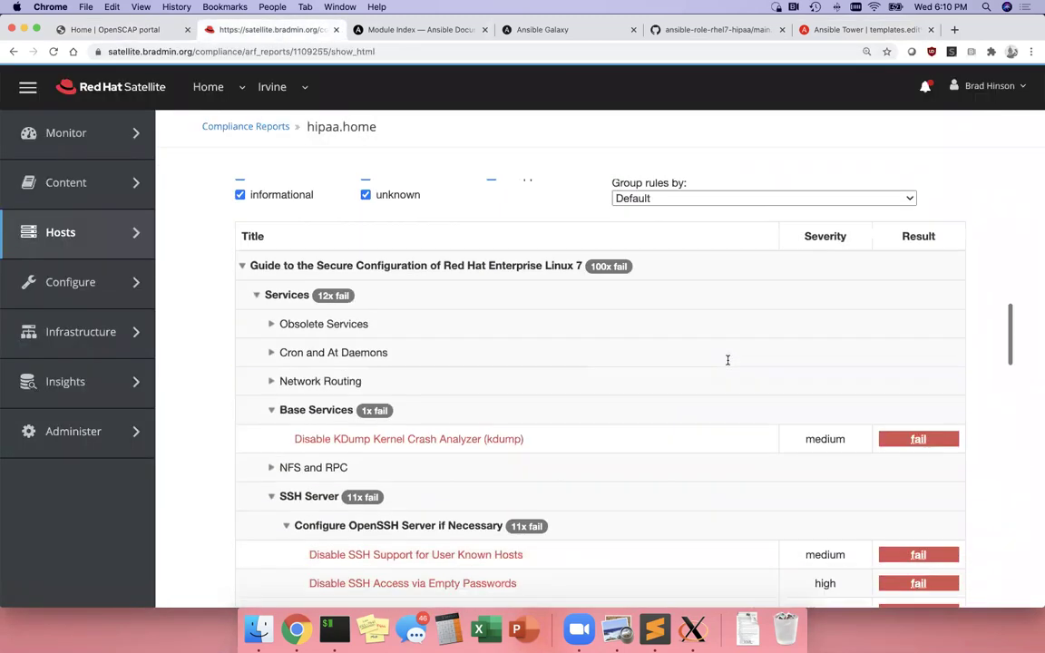
scroll(728, 364, down, 4)
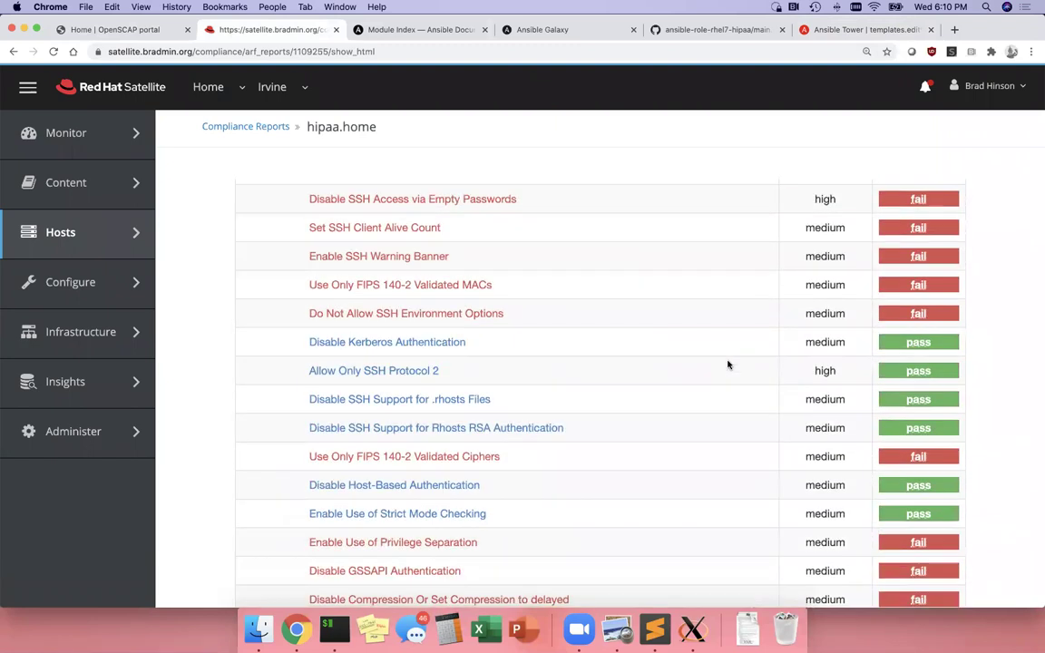
scroll(727, 365, up, 3)
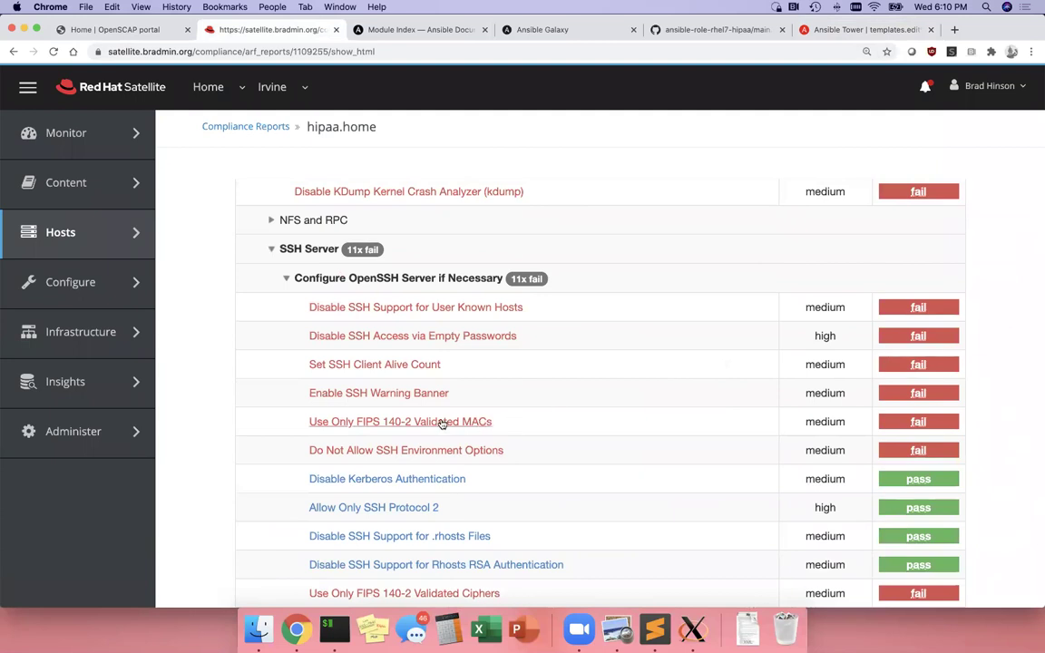
scroll(613, 460, down, 1)
scroll(613, 459, up, 2)
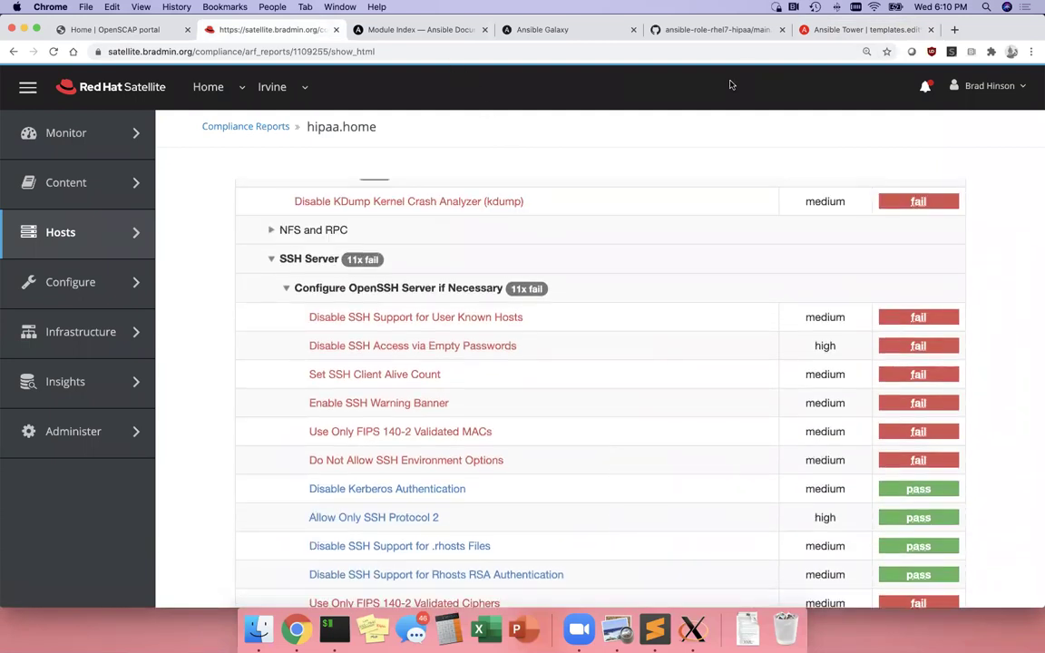
Revisit the Compliance: HIPAA node in the Ansible Tower workflow, and return to the OpenSCAP portal home page
click(812, 29)
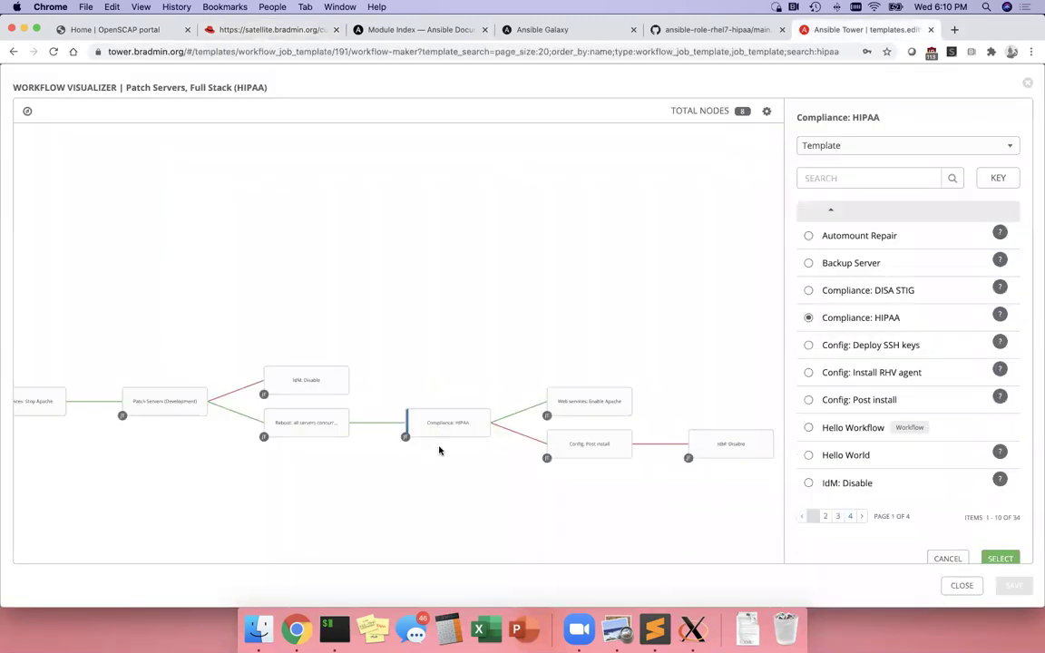
mouse_move(452, 432)
click(243, 31)
click(125, 32)
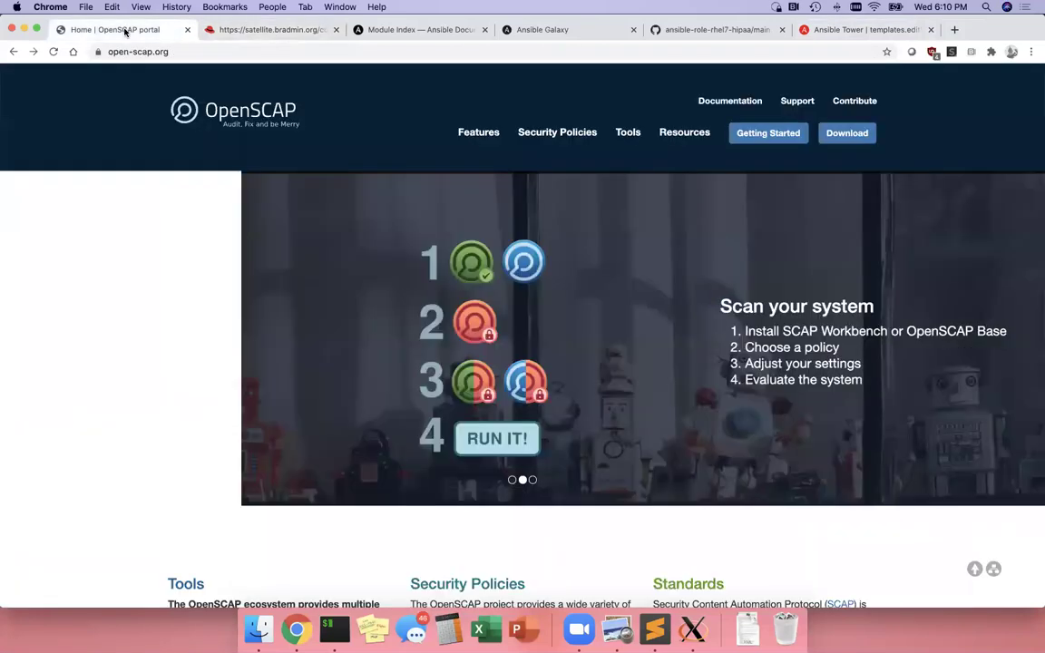
Go back to the hipaa.home compliance report in Satellite and compare the pass and fail results of the SSH server rules
click(264, 32)
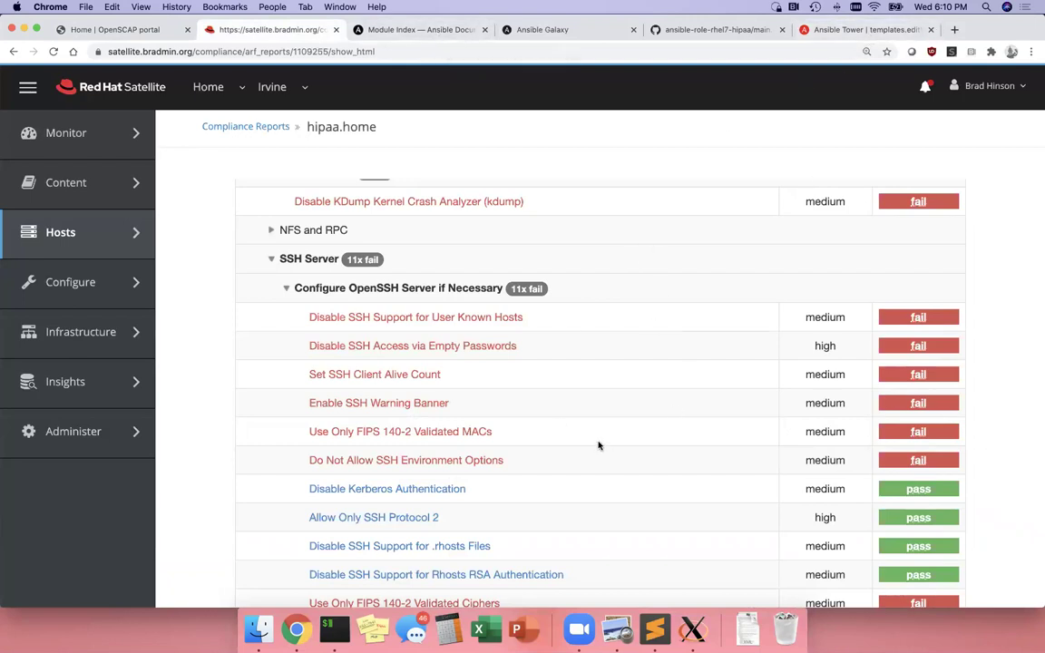
scroll(824, 426, down, 3)
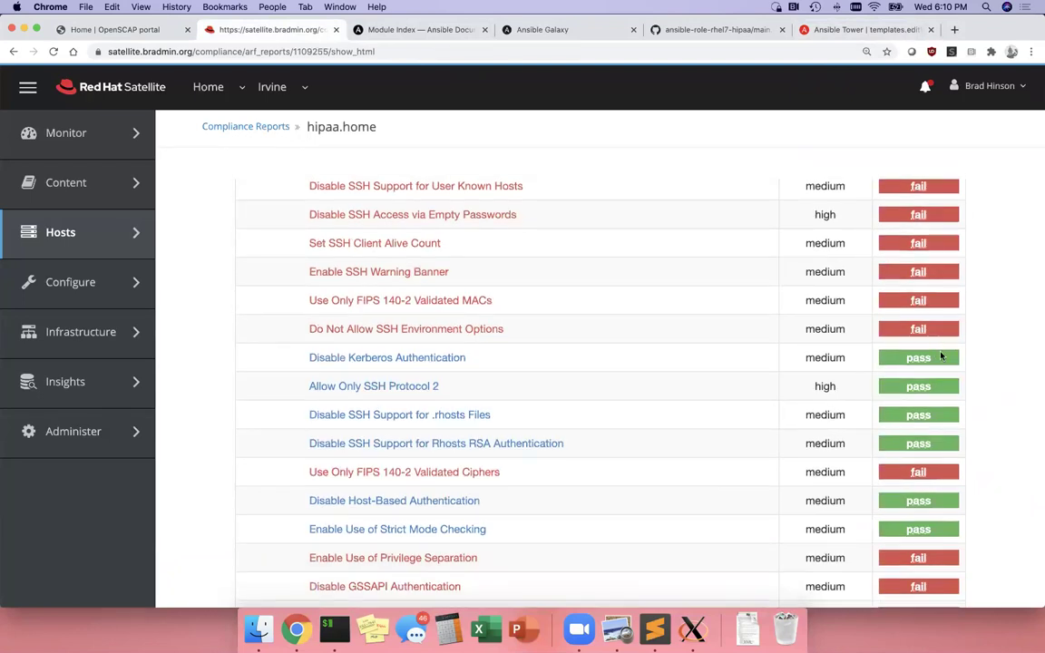
scroll(941, 356, down, 3)
scroll(941, 356, up, 2)
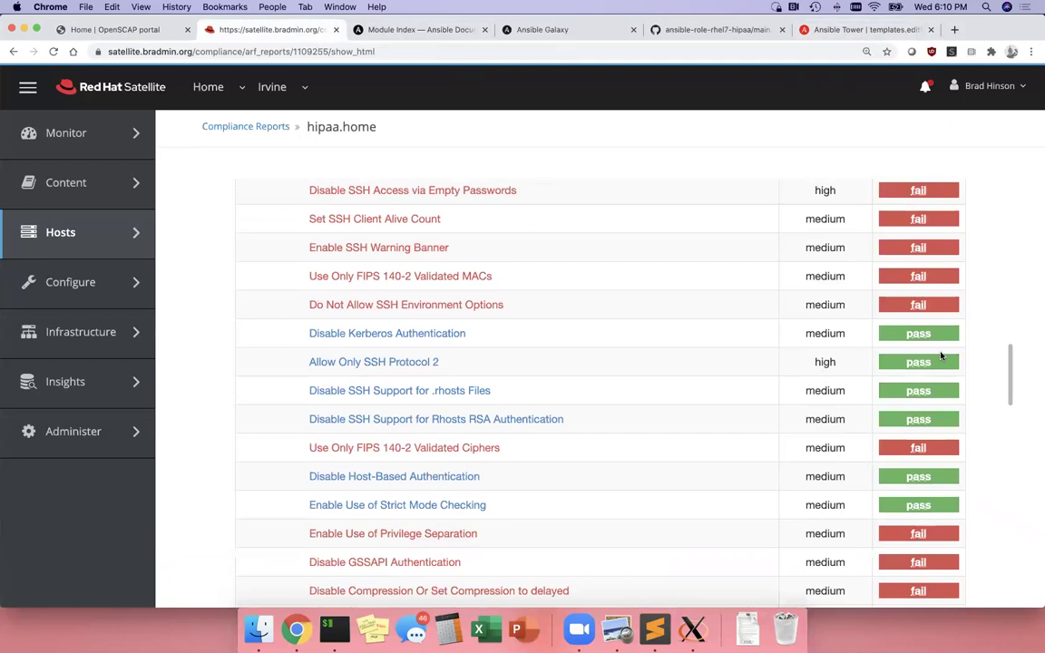